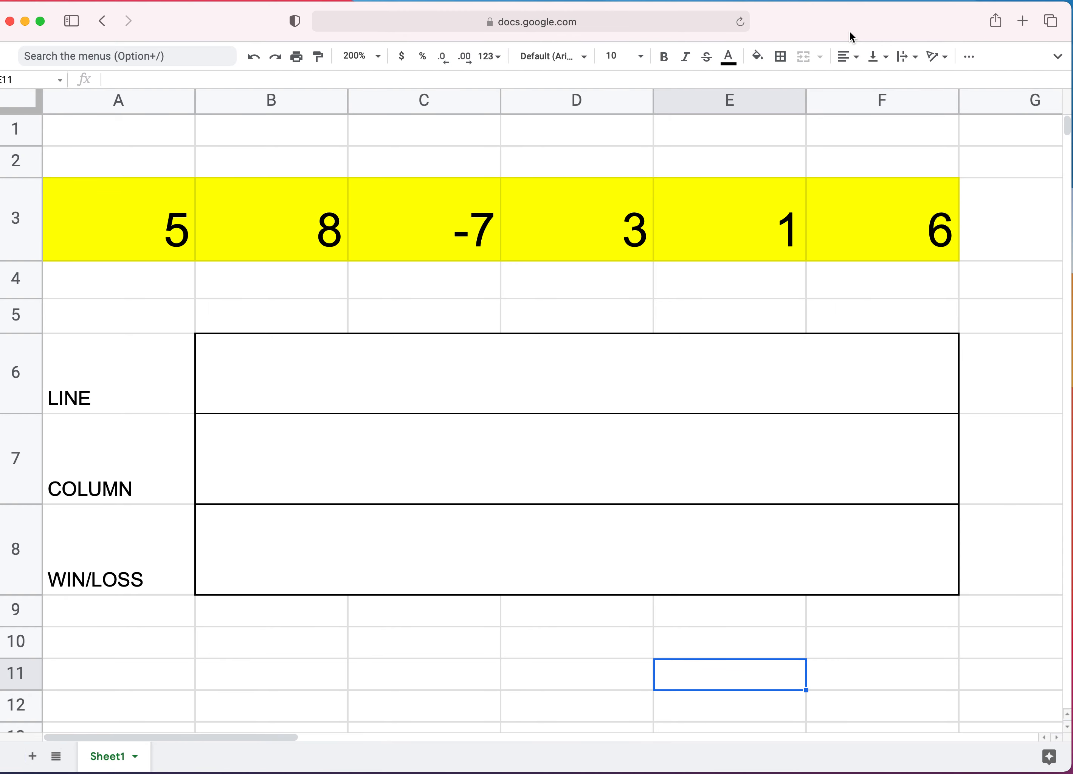
- Examine the highlighted sample values in A3:F3 and the merged cells set aside for the LINE, COLUMN and WIN/LOSS charts
click(162, 239)
click(272, 238)
click(415, 233)
click(616, 237)
click(790, 232)
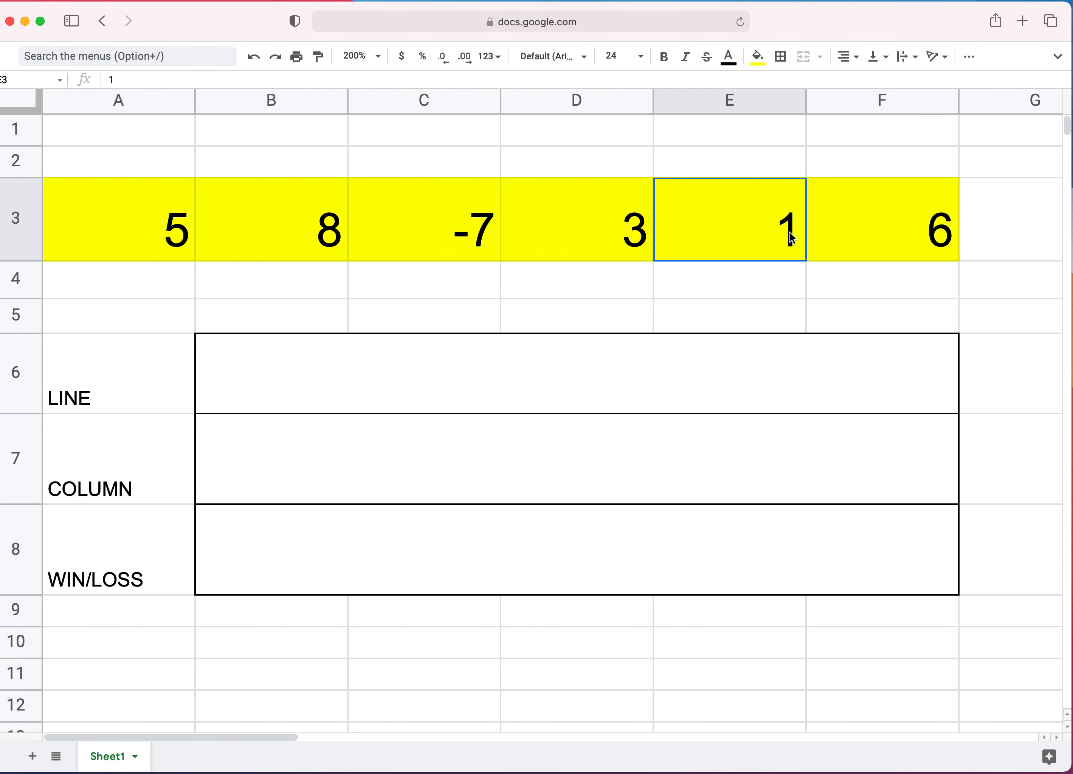
click(927, 234)
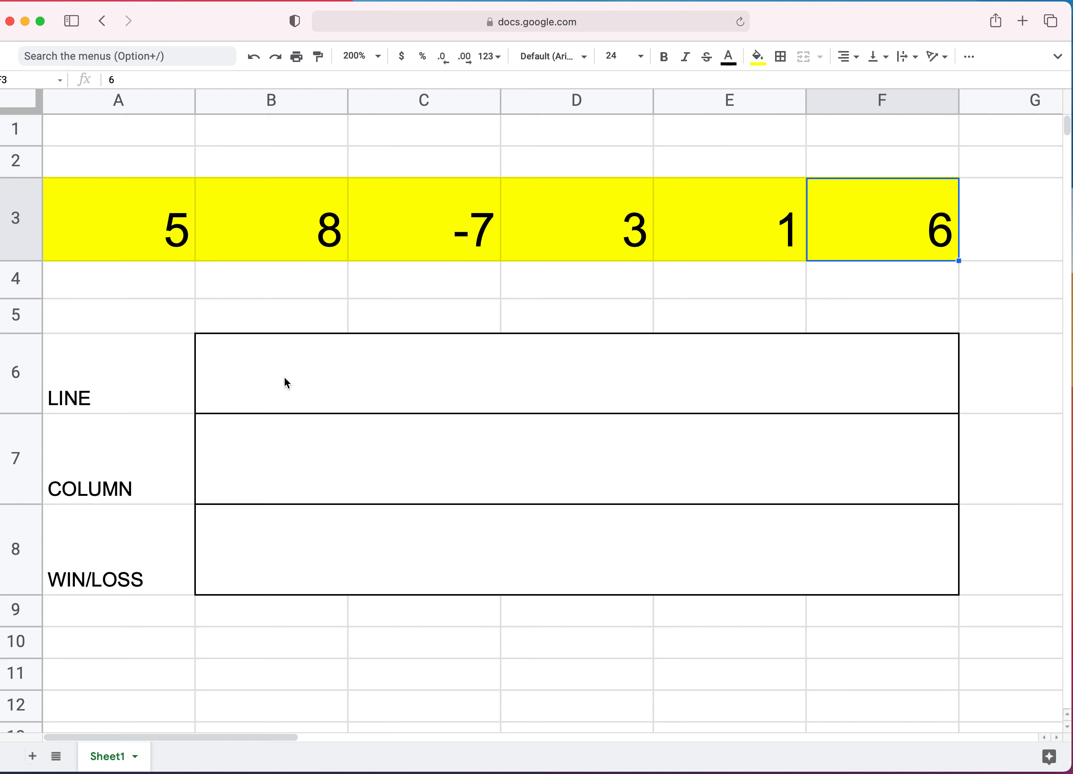
click(263, 379)
click(263, 457)
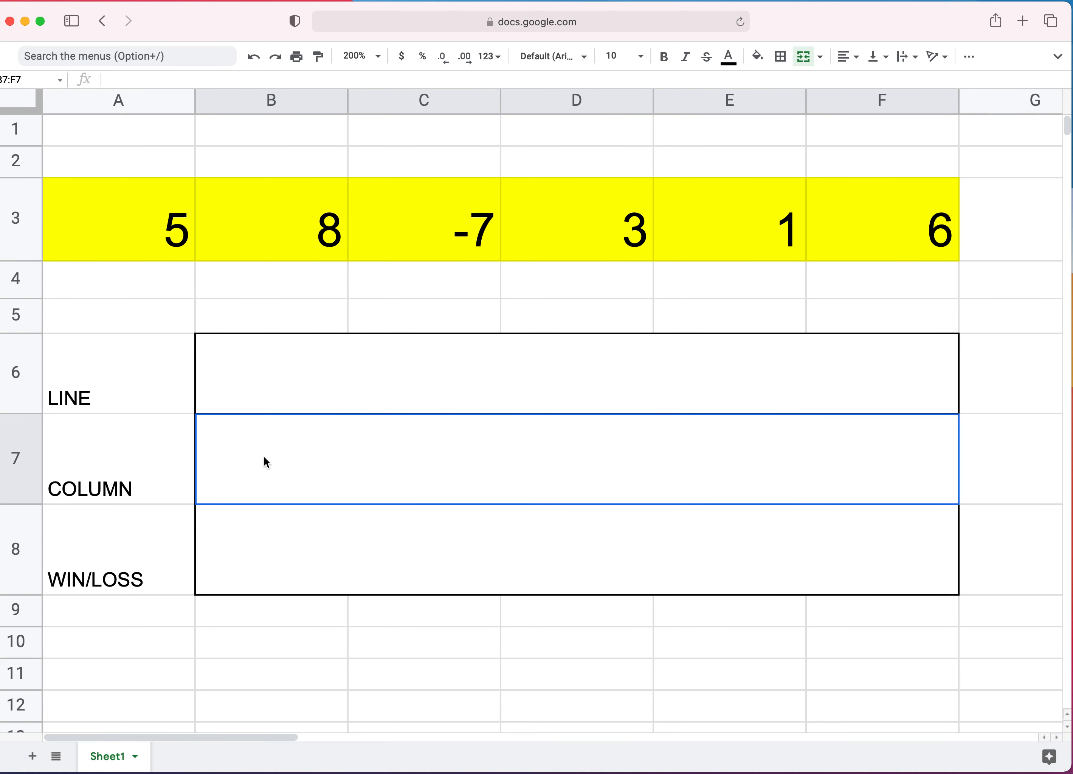
click(269, 551)
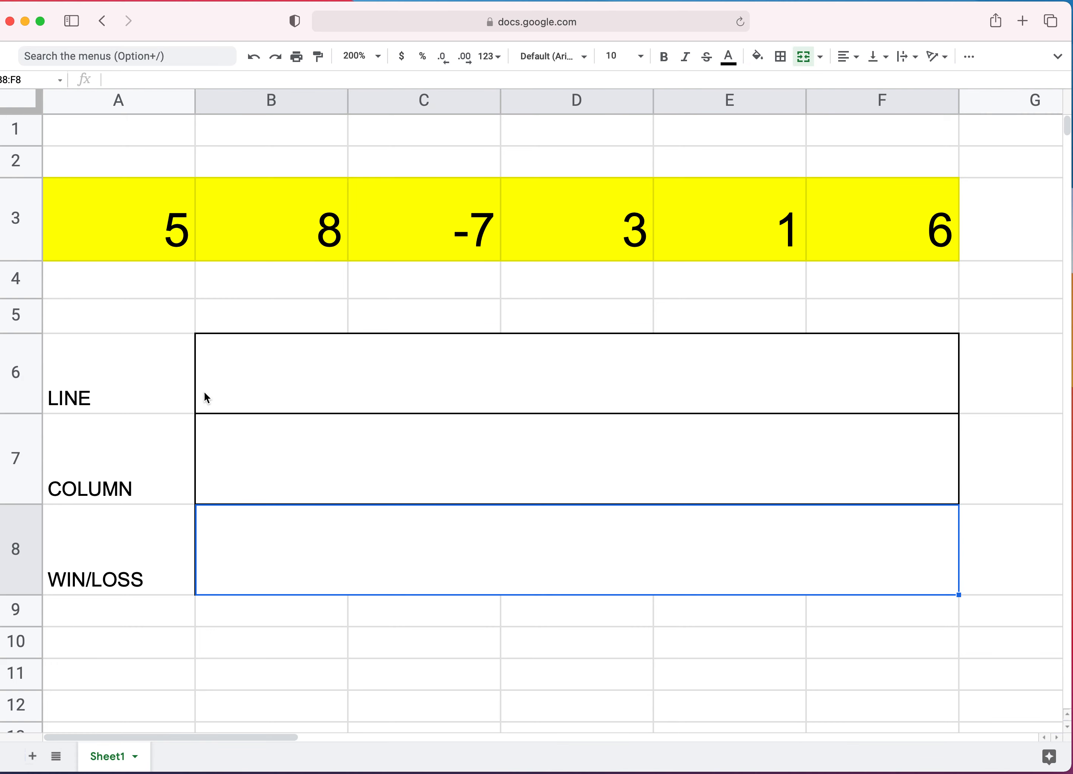
click(244, 323)
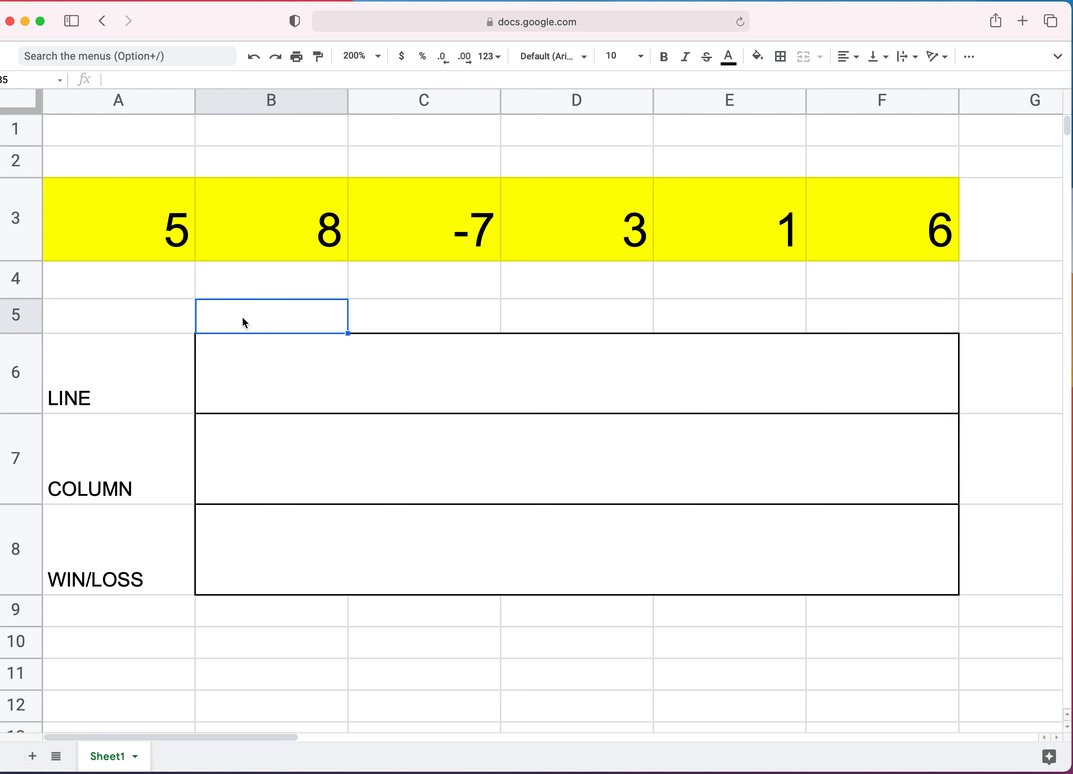
click(168, 312)
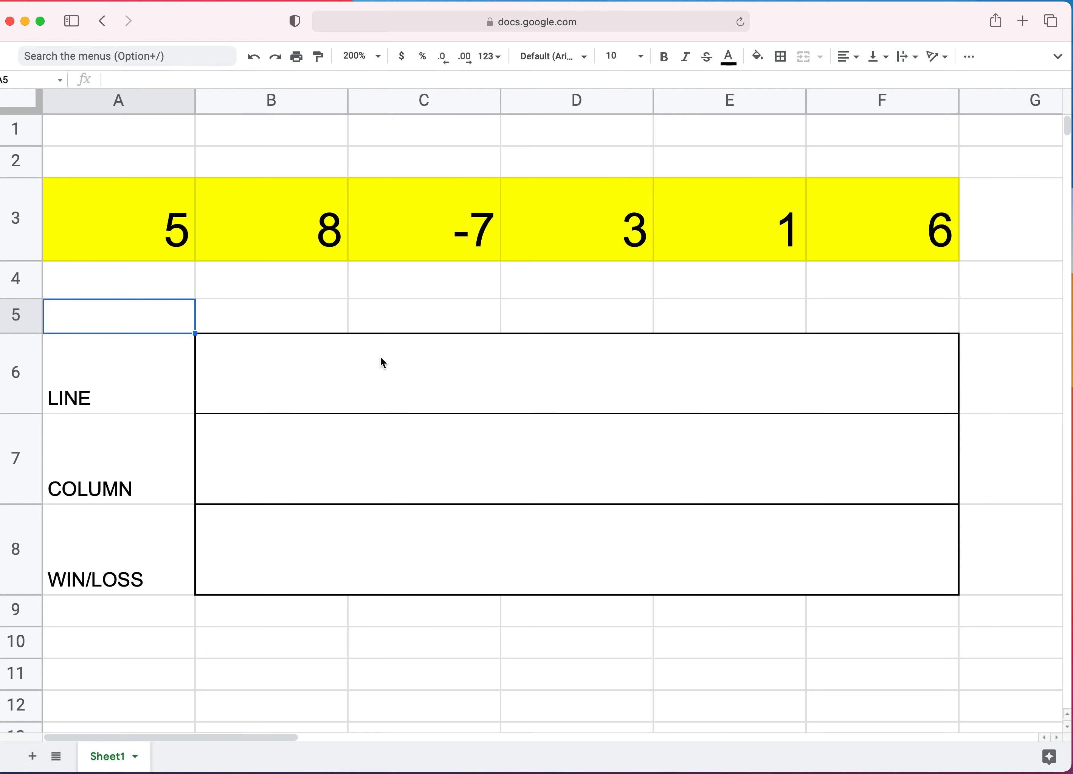
- Try to enlarge the font in the merged LINE cell B6:F6, first to 14 and finally to 18
click(315, 380)
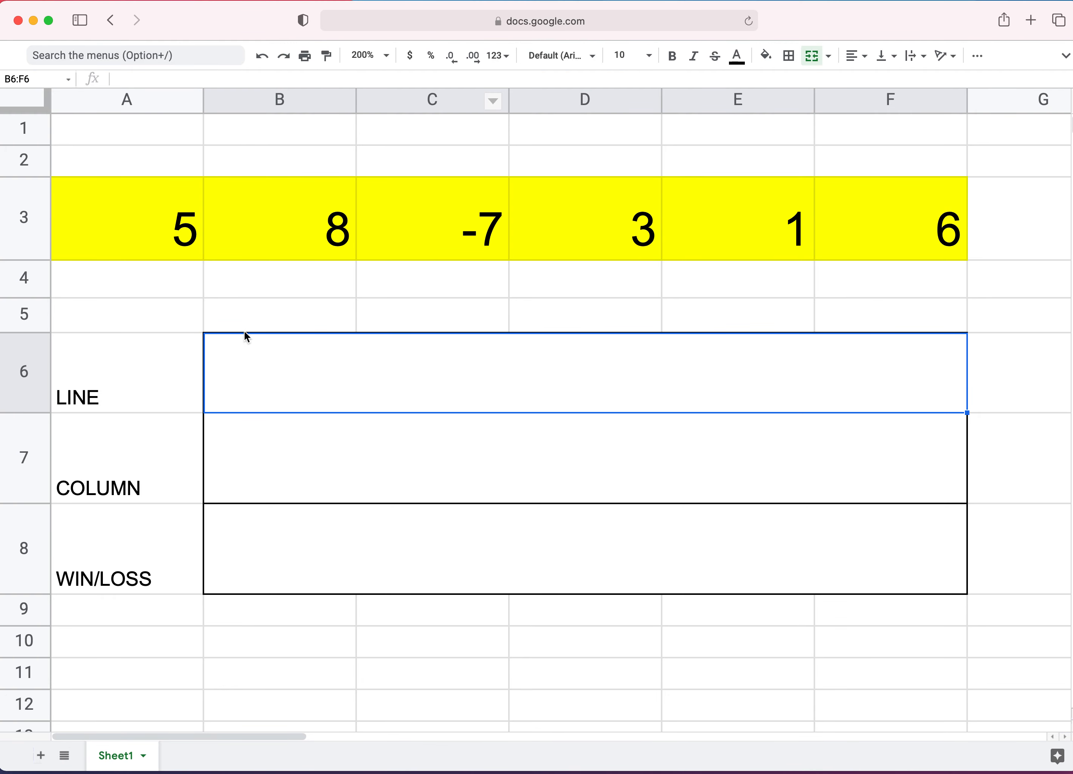
double_click(257, 376)
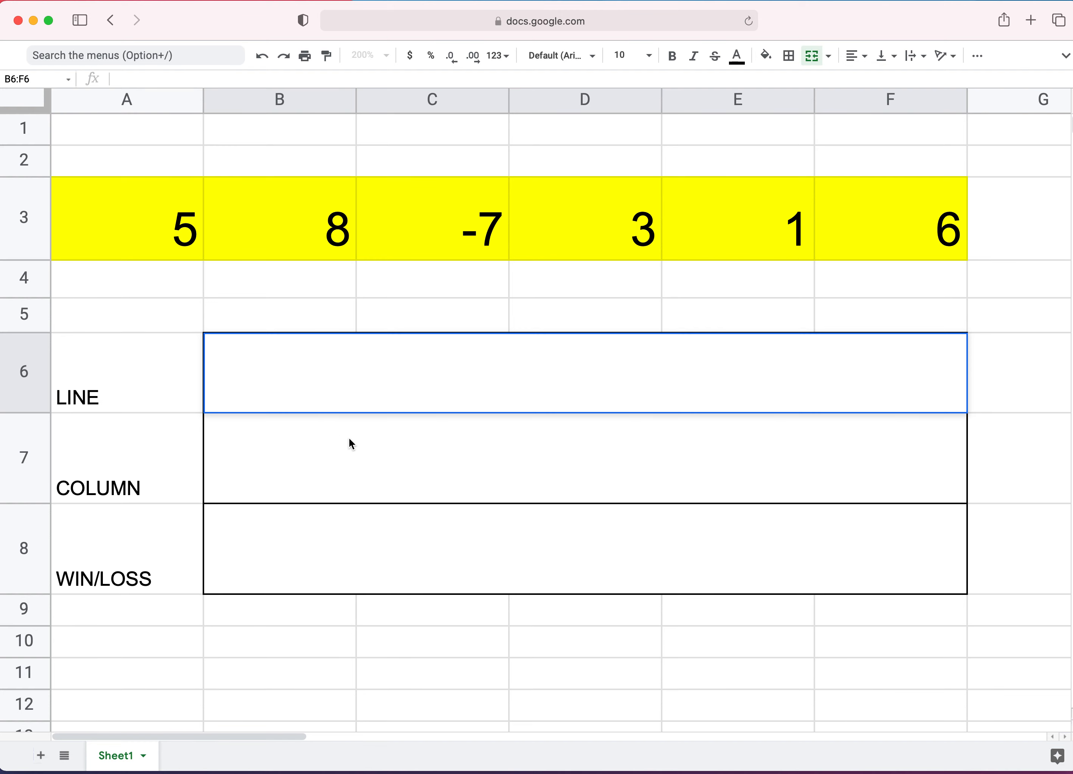
click(650, 58)
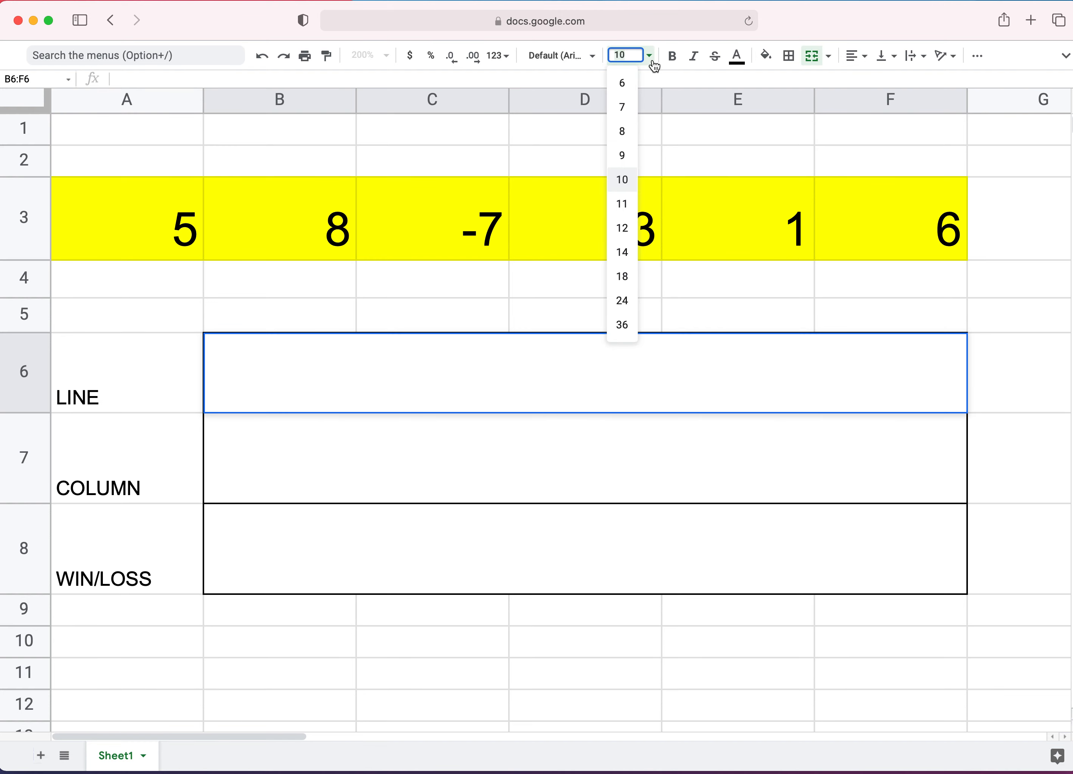
click(633, 256)
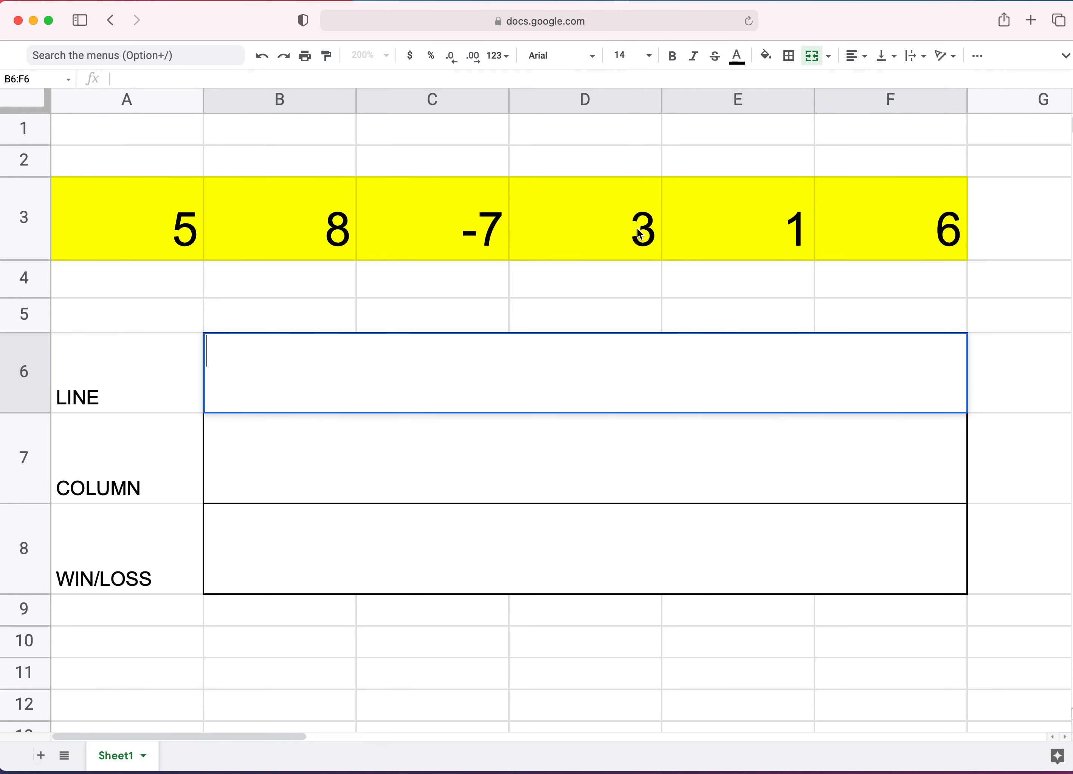
click(650, 56)
click(632, 277)
- Create a line sparkline in the merged LINE cell B6:F6 with the formula =SPARKLINE(A3:F3)
text(= SPARKLINE)
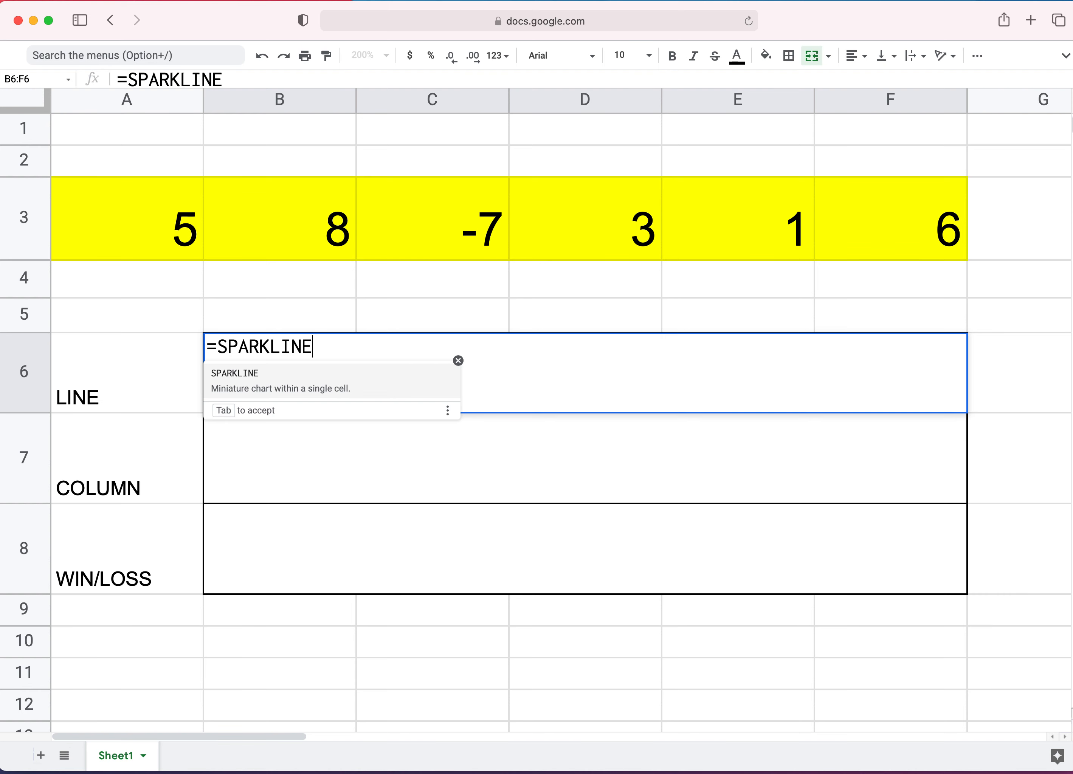
key(BackSpace)
key(BackSpace)
key(BackSpace)
key(BackSpace)
key(BackSpace)
key(BackSpace)
key(BackSpace)
key(BackSpace)
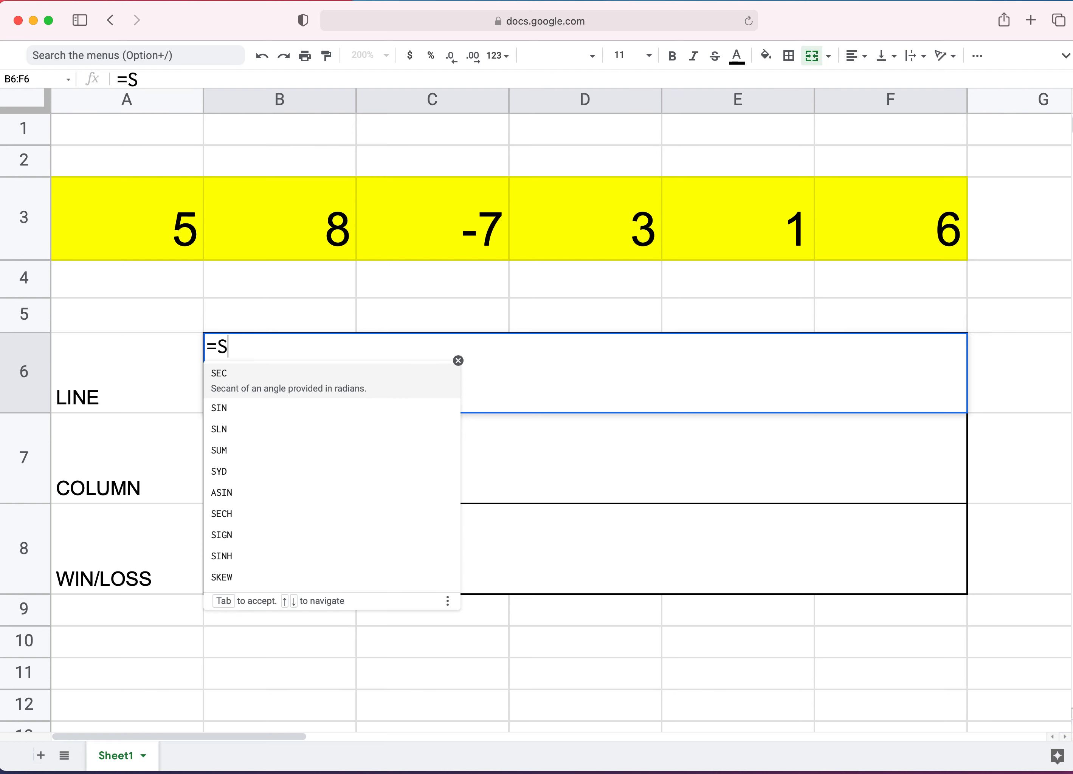
text(P)
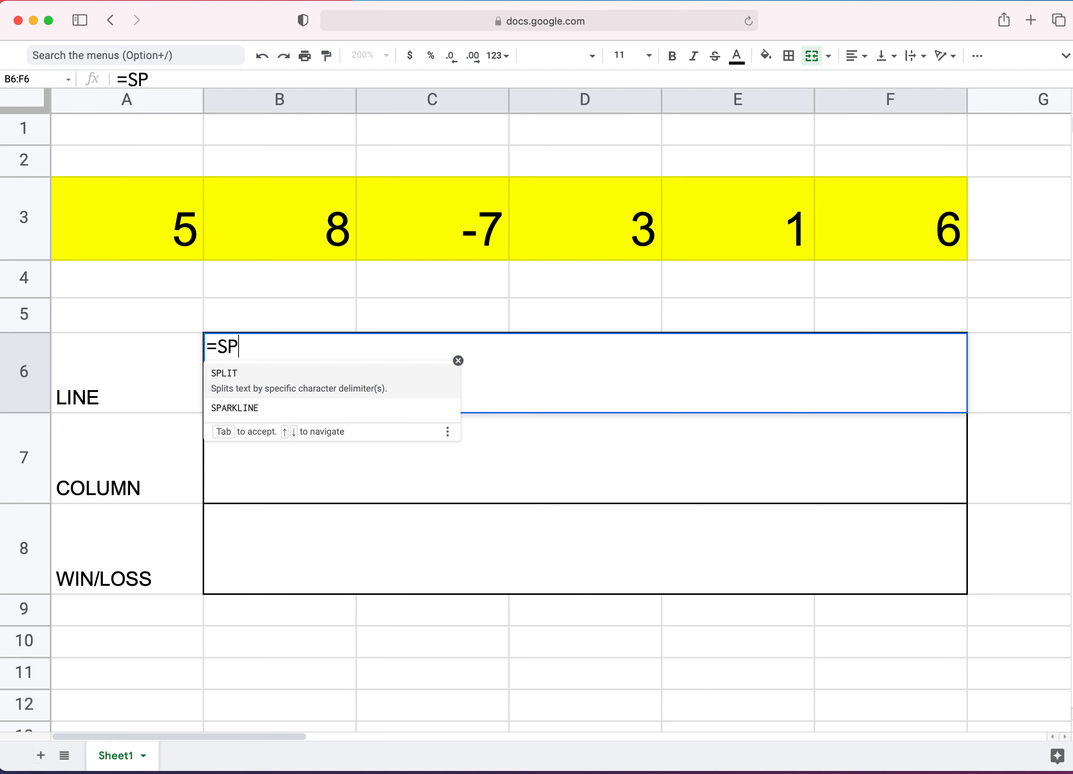
click(245, 410)
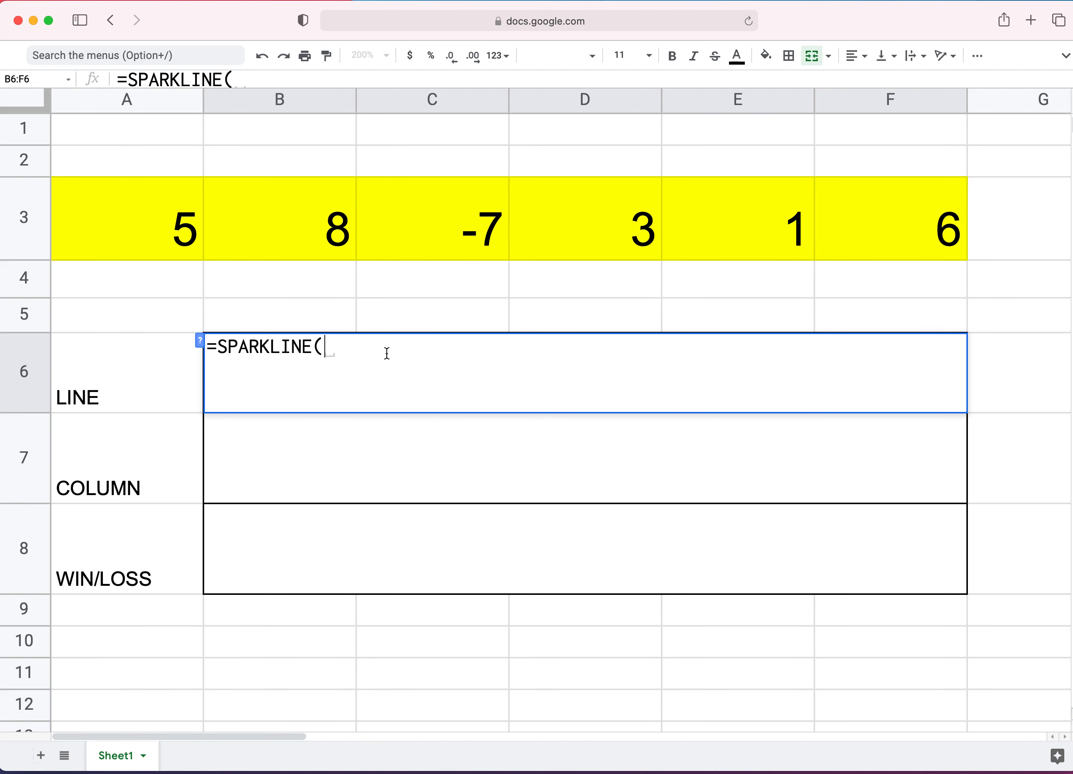
drag(149, 222, 856, 227)
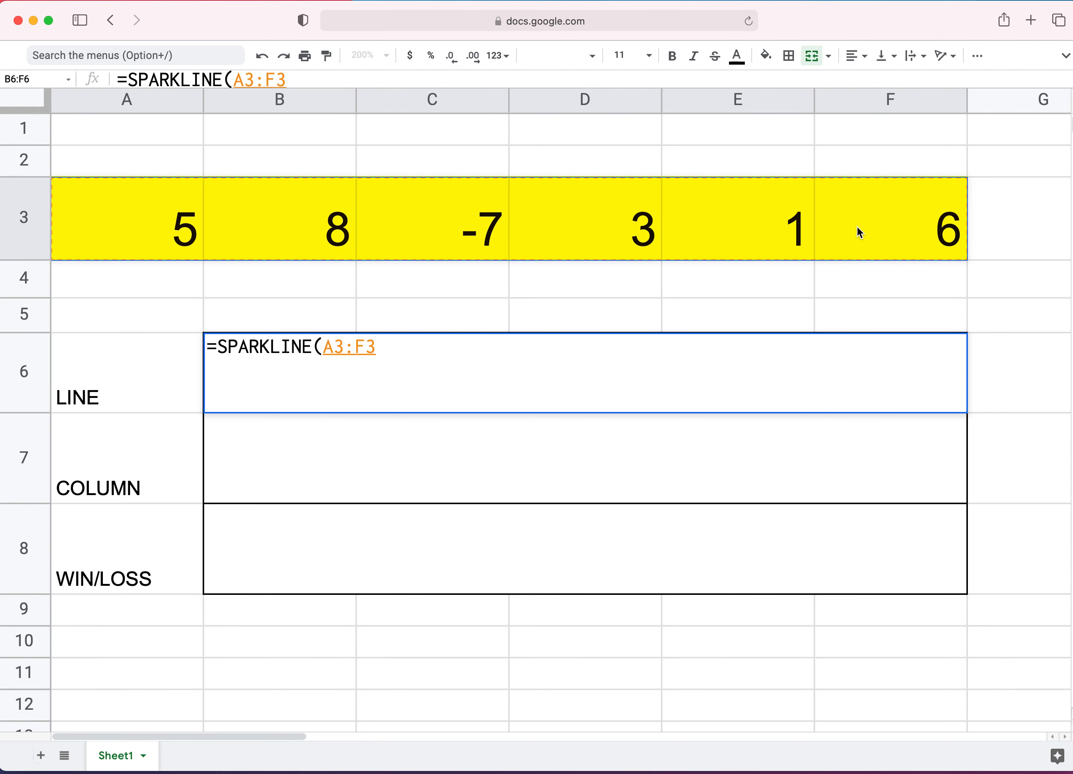
text())
key(Return)
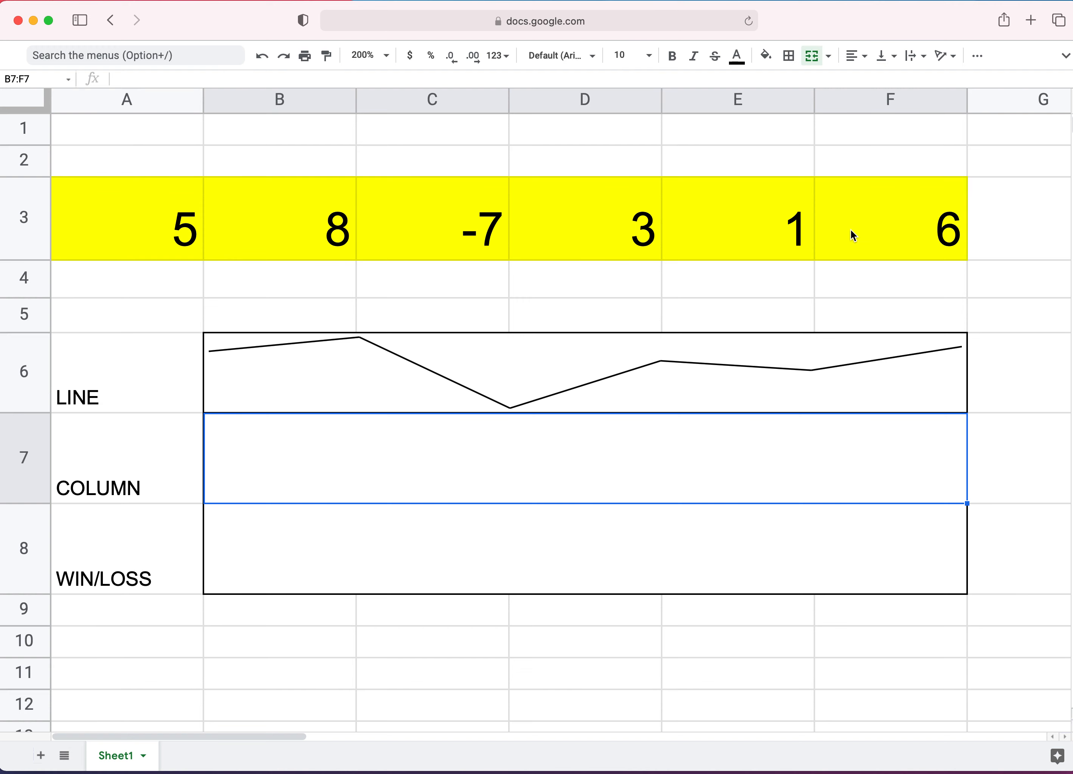
- Change the value in C3 to 7 by removing its minus sign
double_click(490, 232)
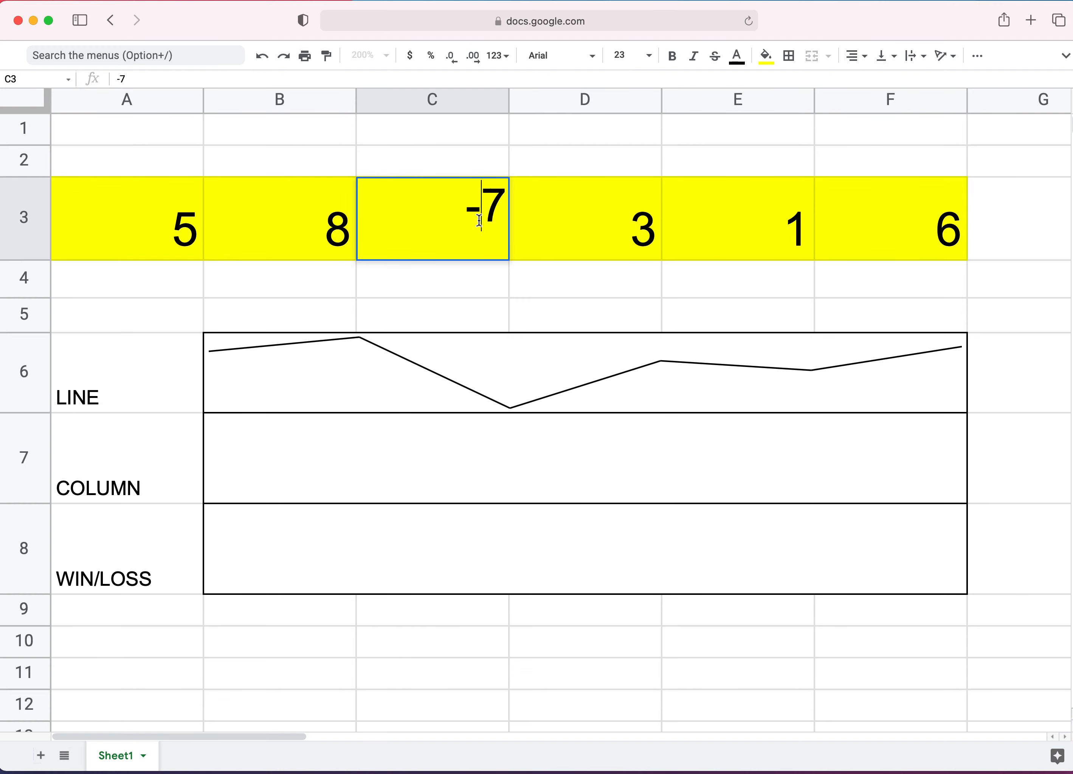
key(BackSpace)
key(Return)
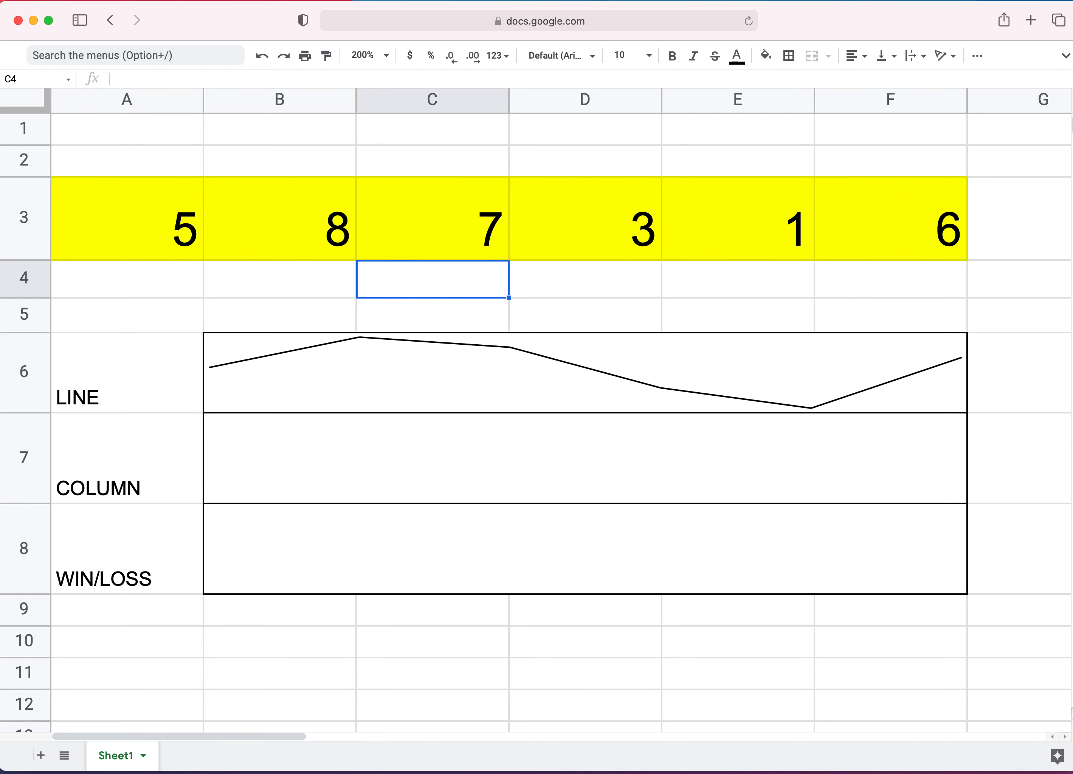
- Set the value in C3 back to -7
double_click(471, 219)
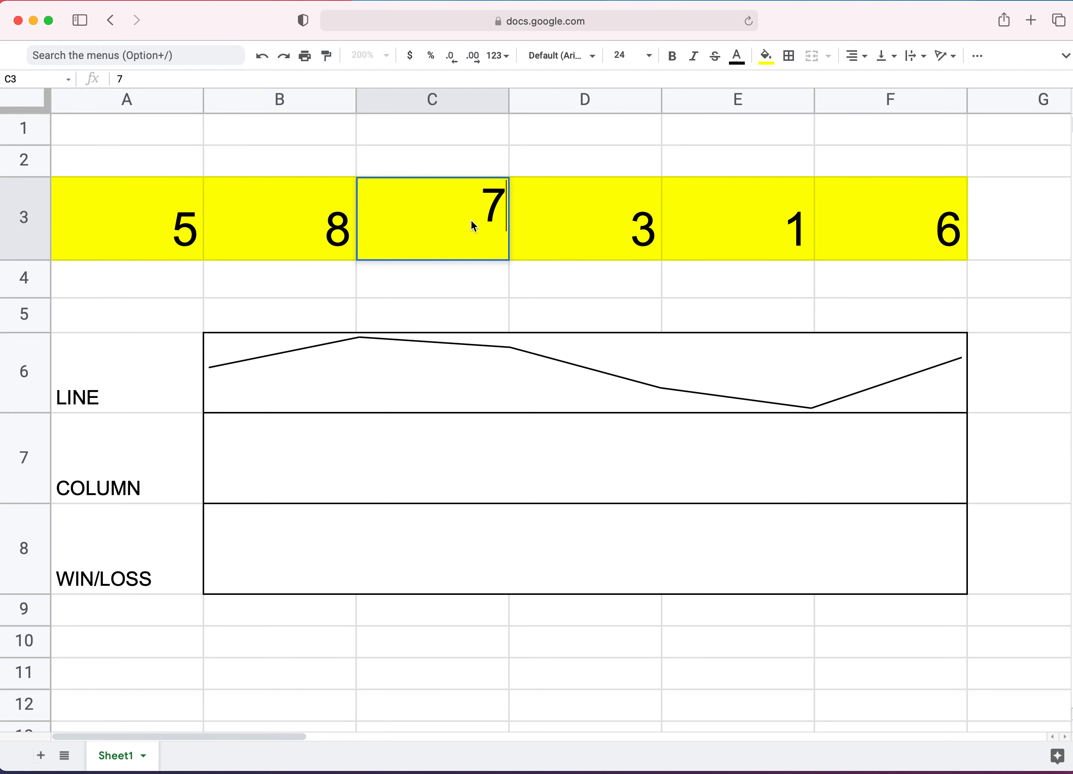
key(Left)
text(-)
key(Return)
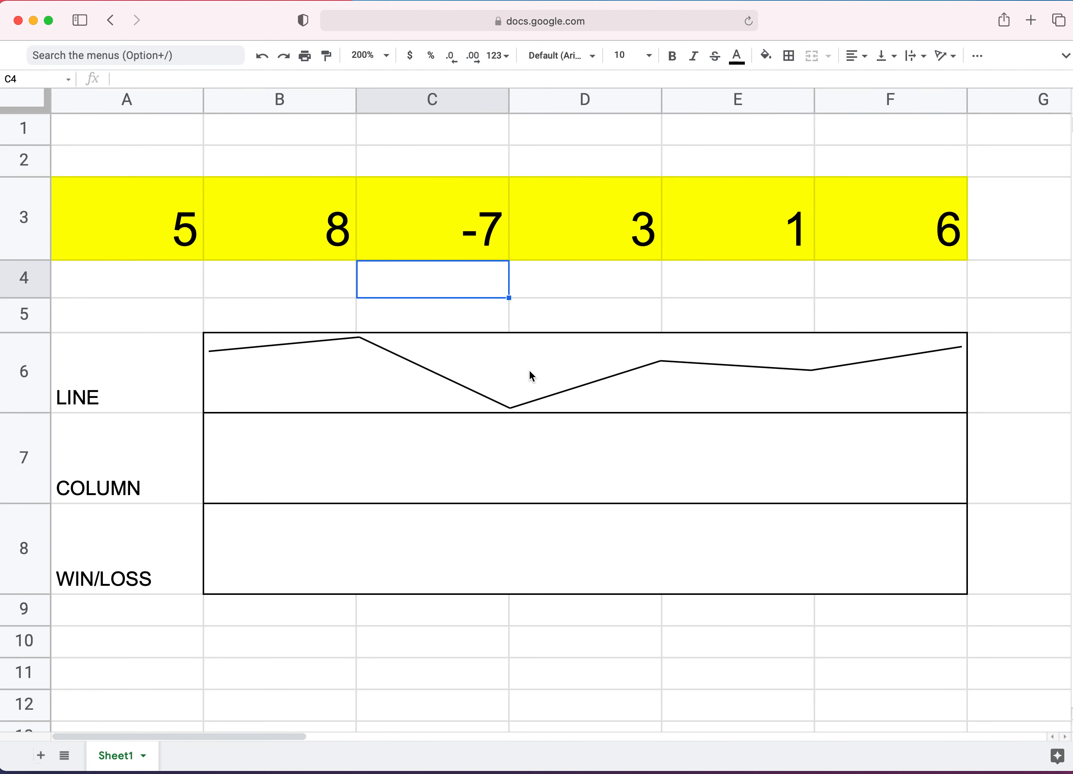
- Review the SPARKLINE formula in the LINE cell B6:F6 and leave the cell without editing it
double_click(536, 389)
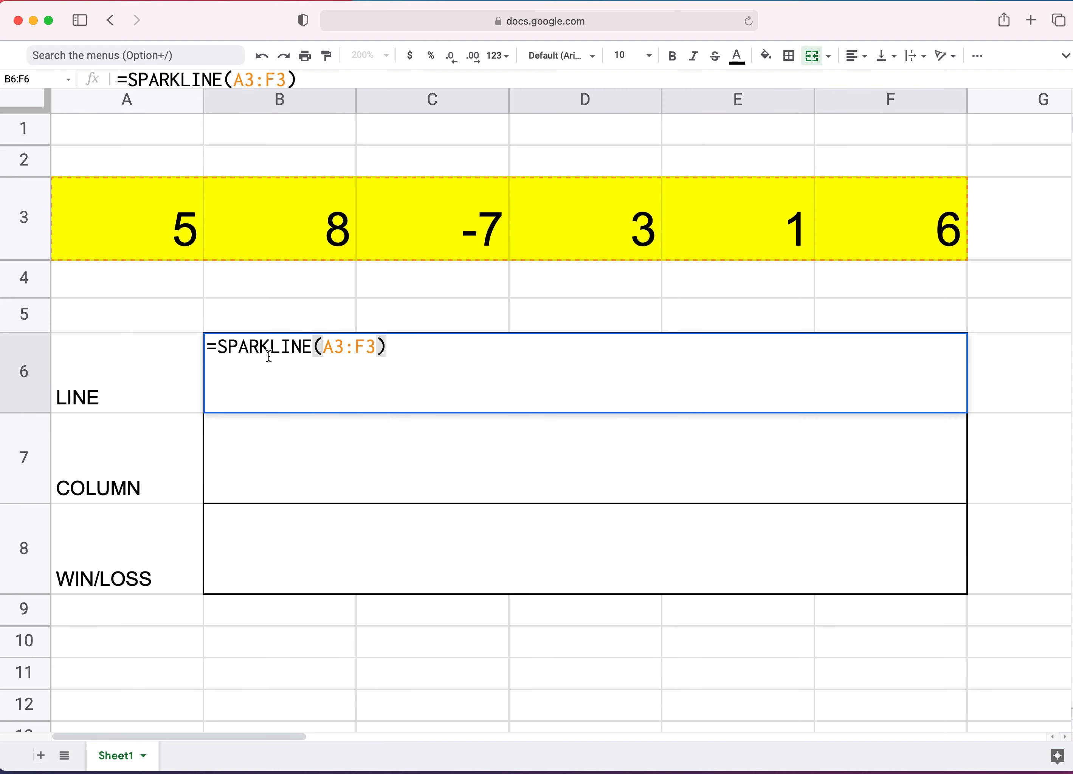
drag(218, 348, 401, 350)
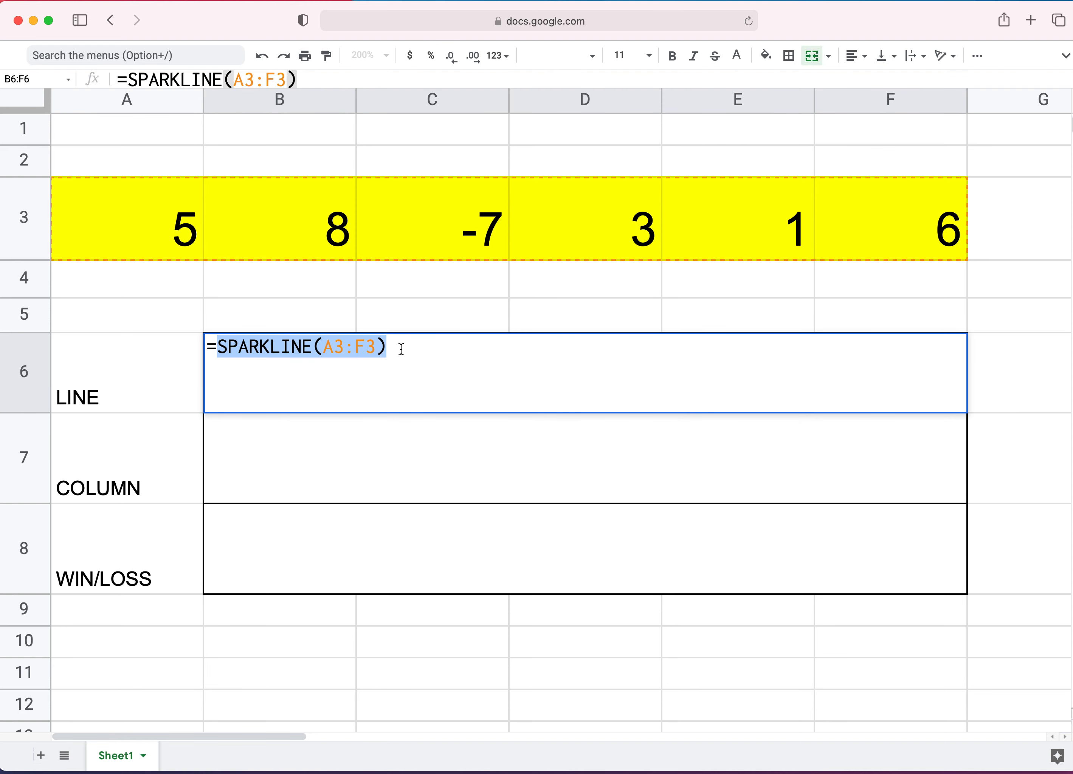
click(401, 349)
key(Return)
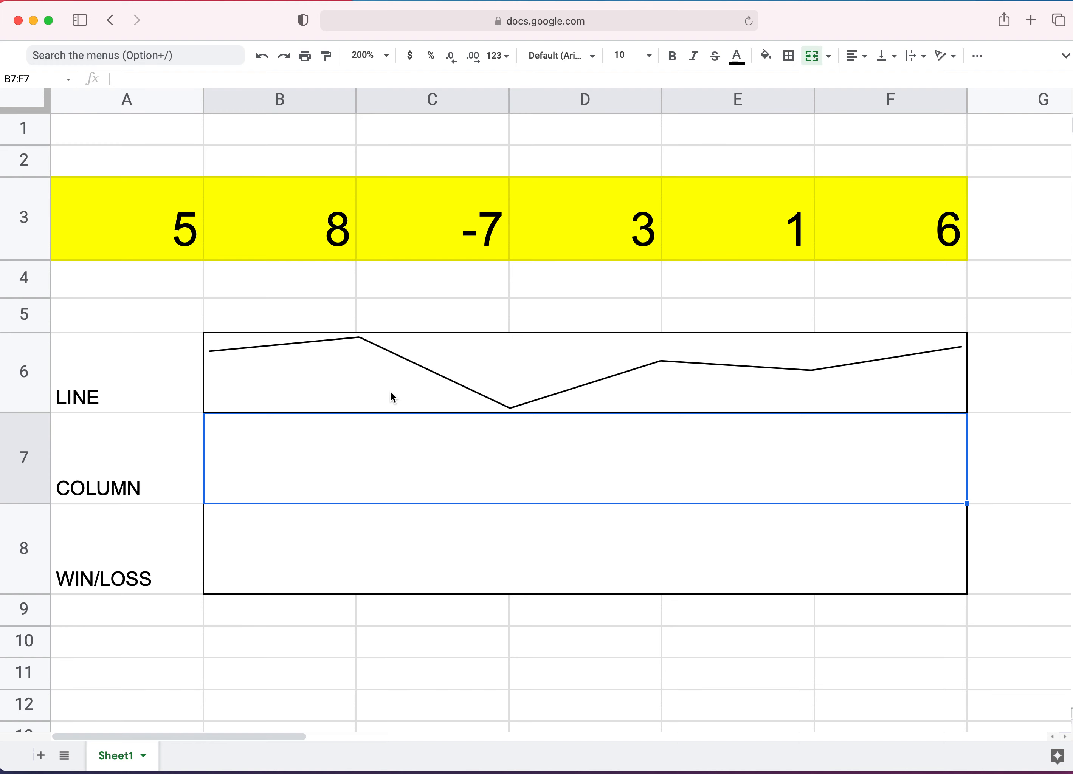
- Set the font size of the merged COLUMN and WIN/LOSS cells, B7:F8, to 24
double_click(300, 454)
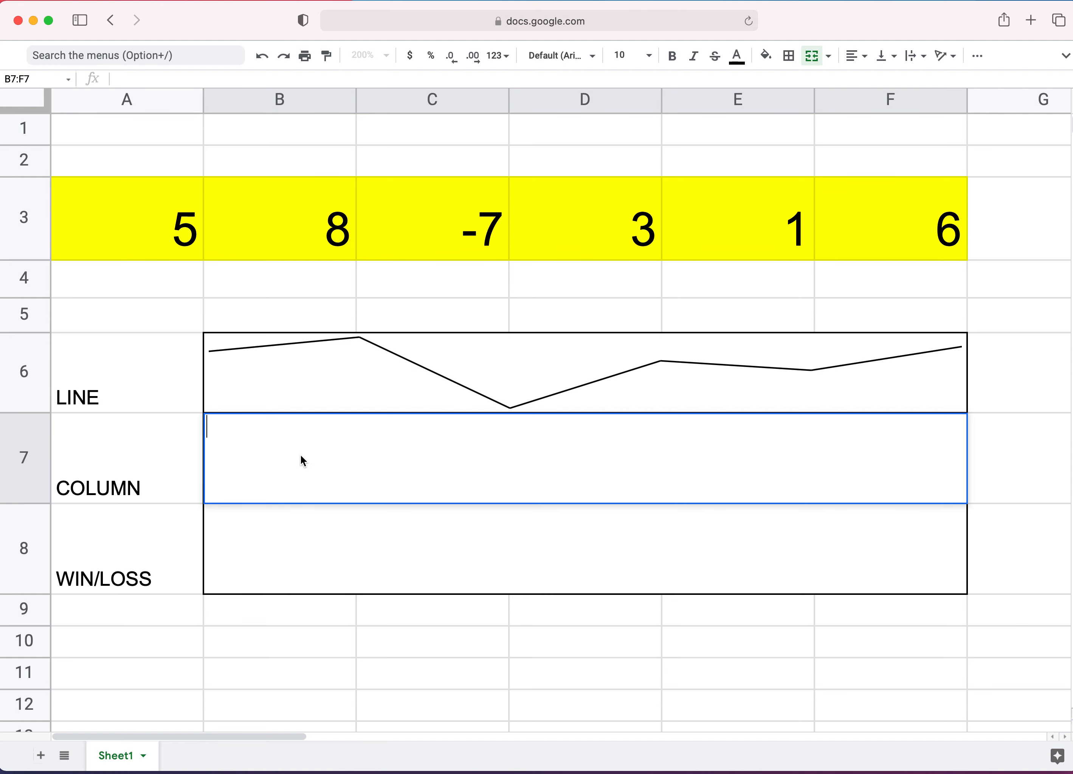
click(292, 679)
click(265, 510)
click(257, 484)
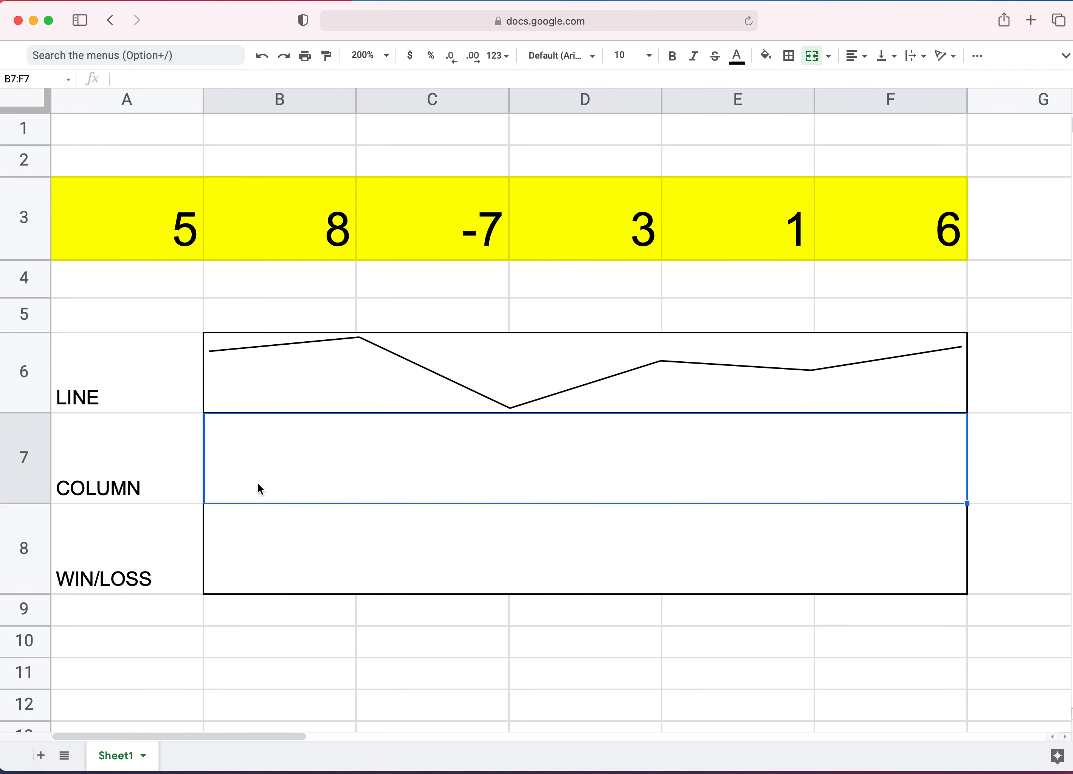
shift+click(258, 529)
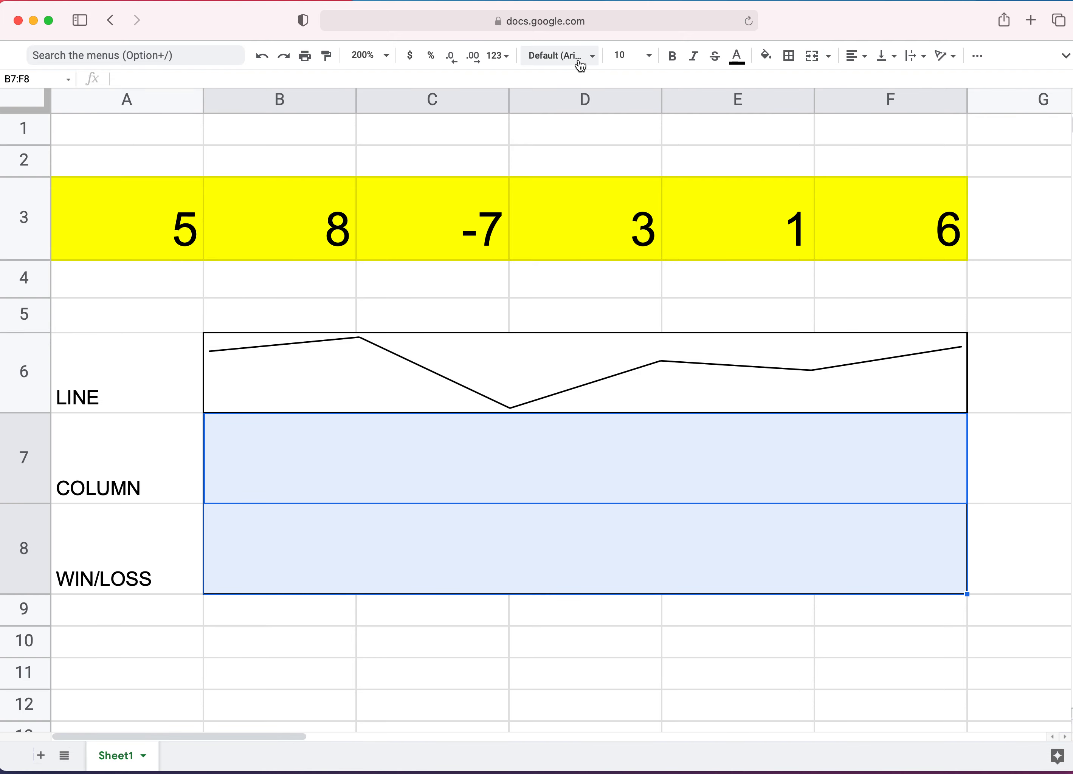
click(648, 58)
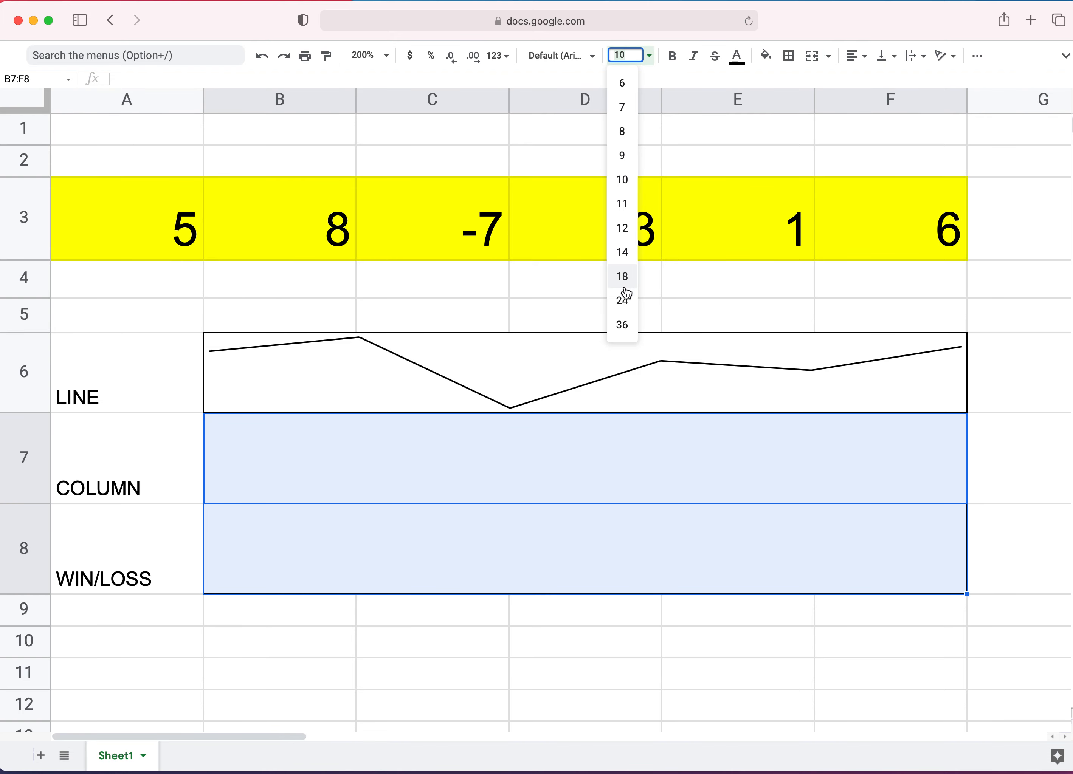
click(623, 300)
click(323, 598)
- Start a SPARKLINE formula in the merged COLUMN cell B7:F7 with A3:F3 as its data range
click(267, 481)
double_click(267, 482)
text(=)
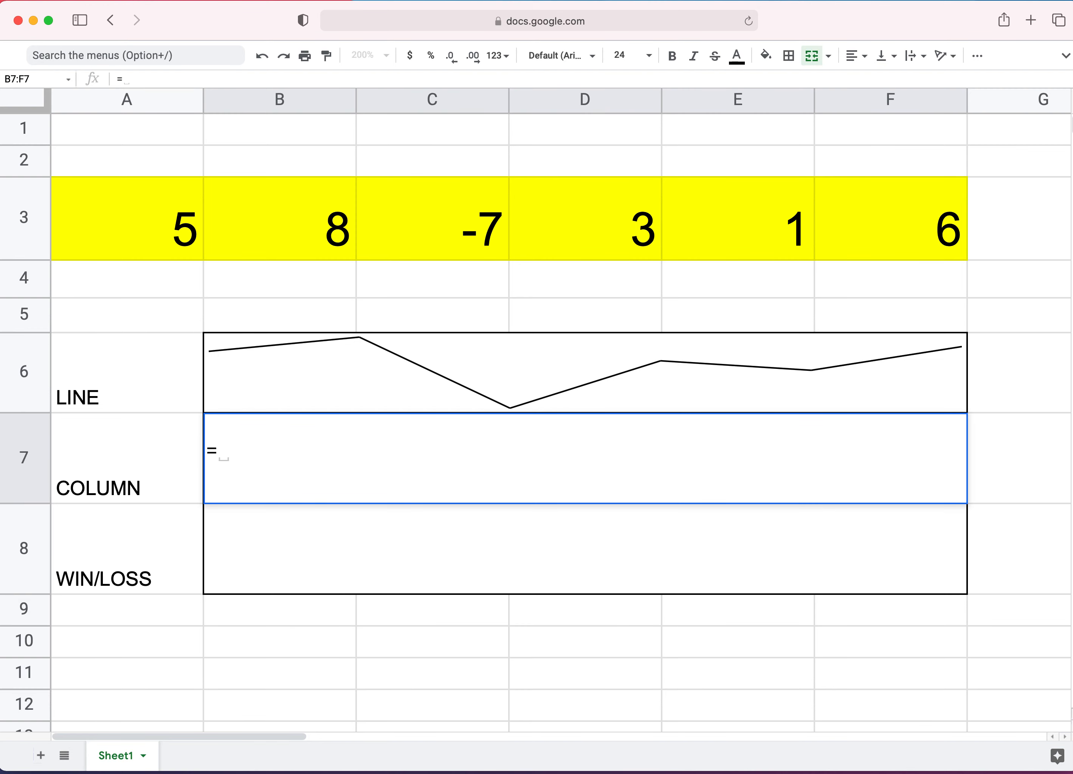
text(SPARKLINE)
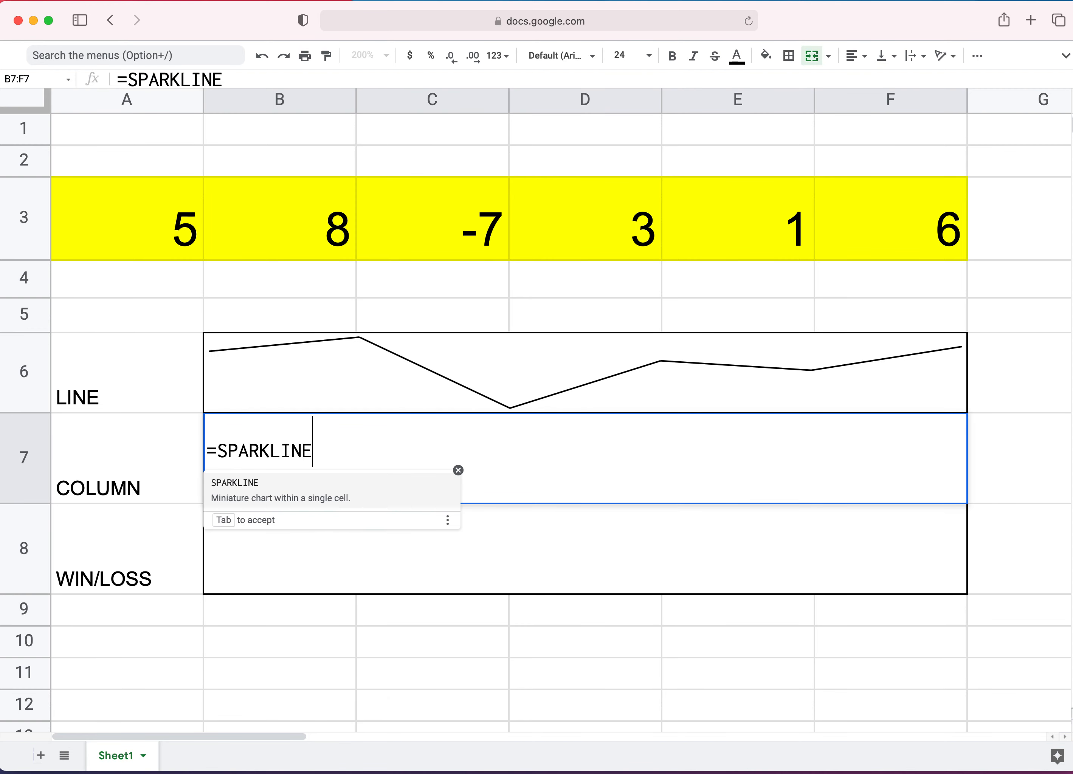
text(()
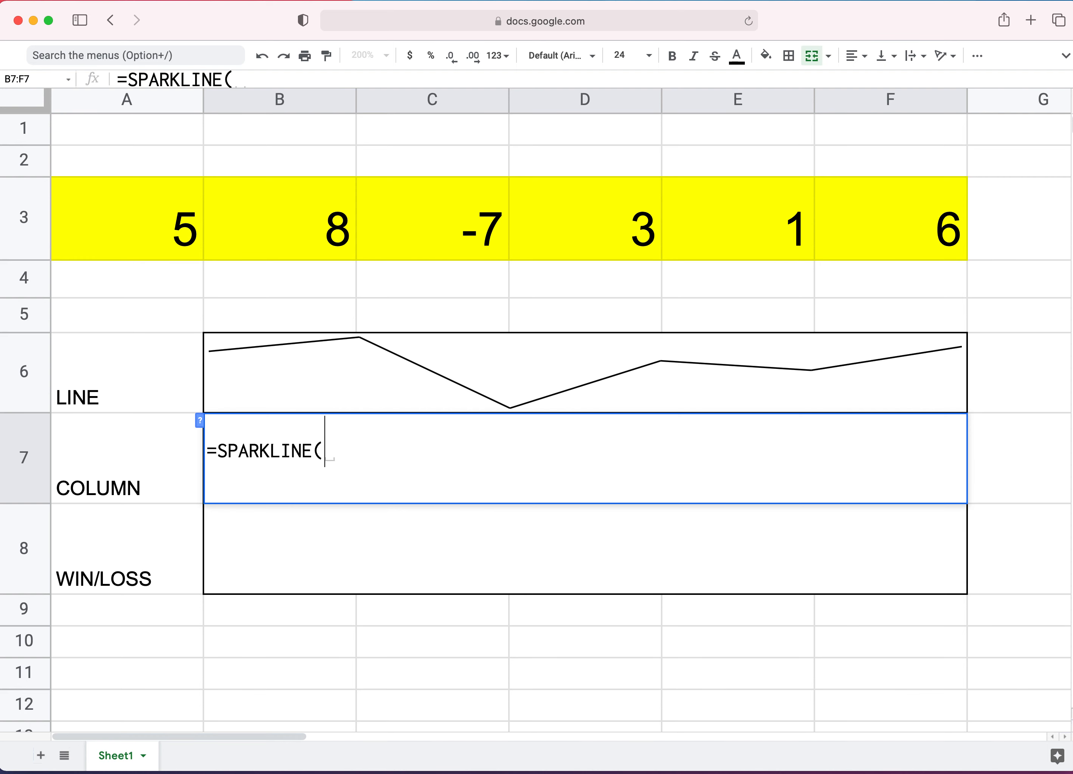
drag(162, 228, 869, 225)
text(,)
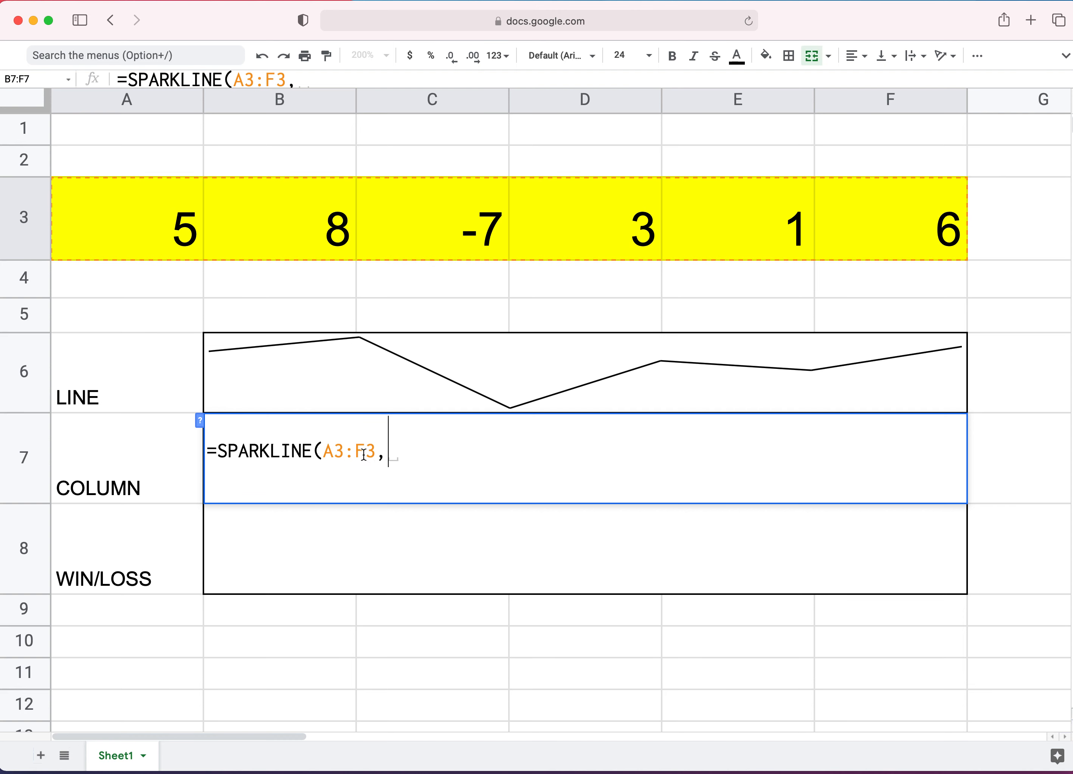
drag(378, 451, 324, 451)
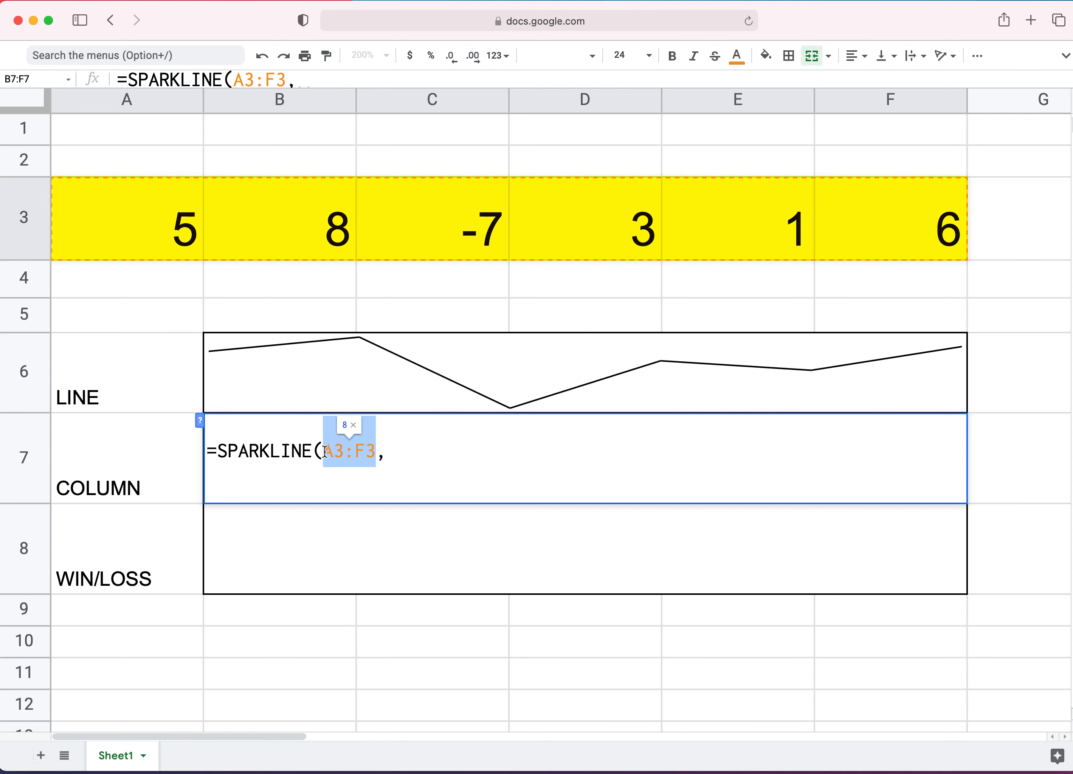
click(386, 453)
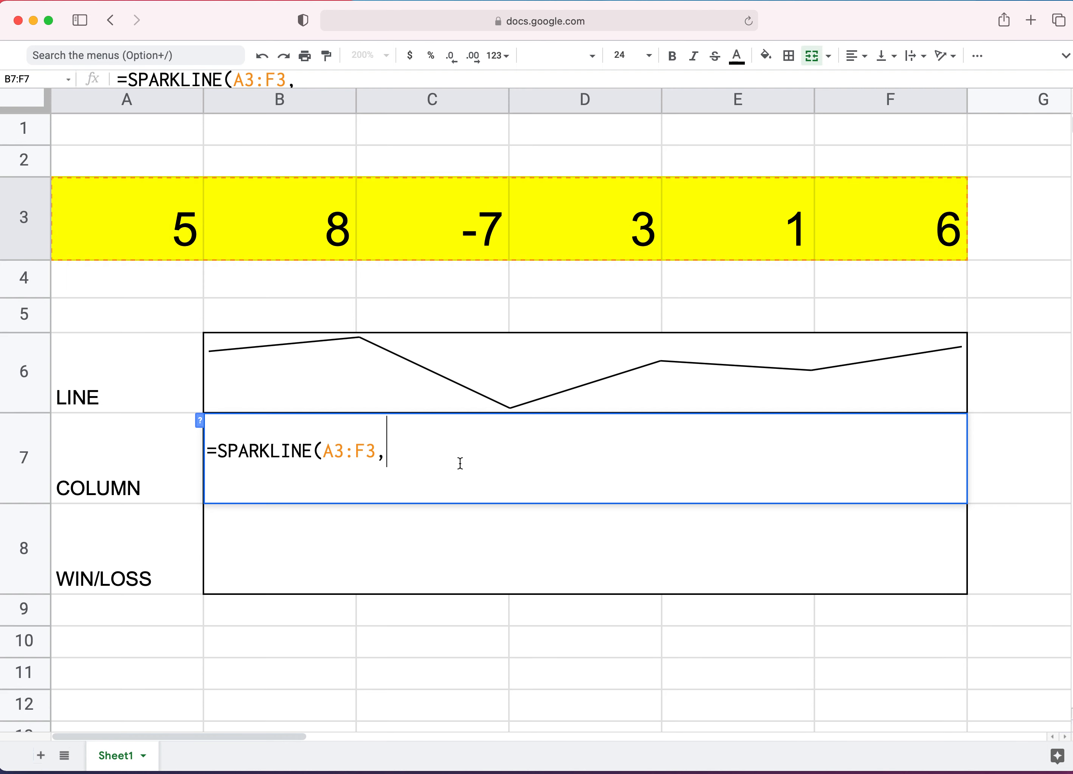
- Complete the COLUMN cell's formula with the option {"charttype","column"} and enter it
text({"chart)
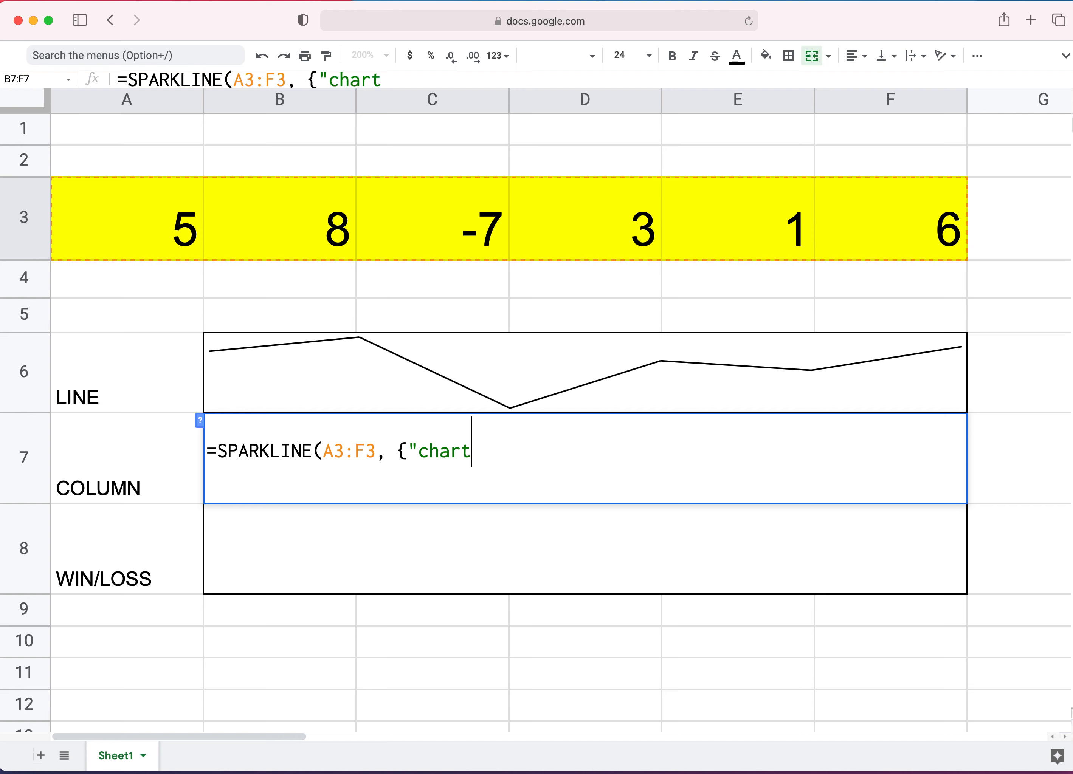
text(type",)
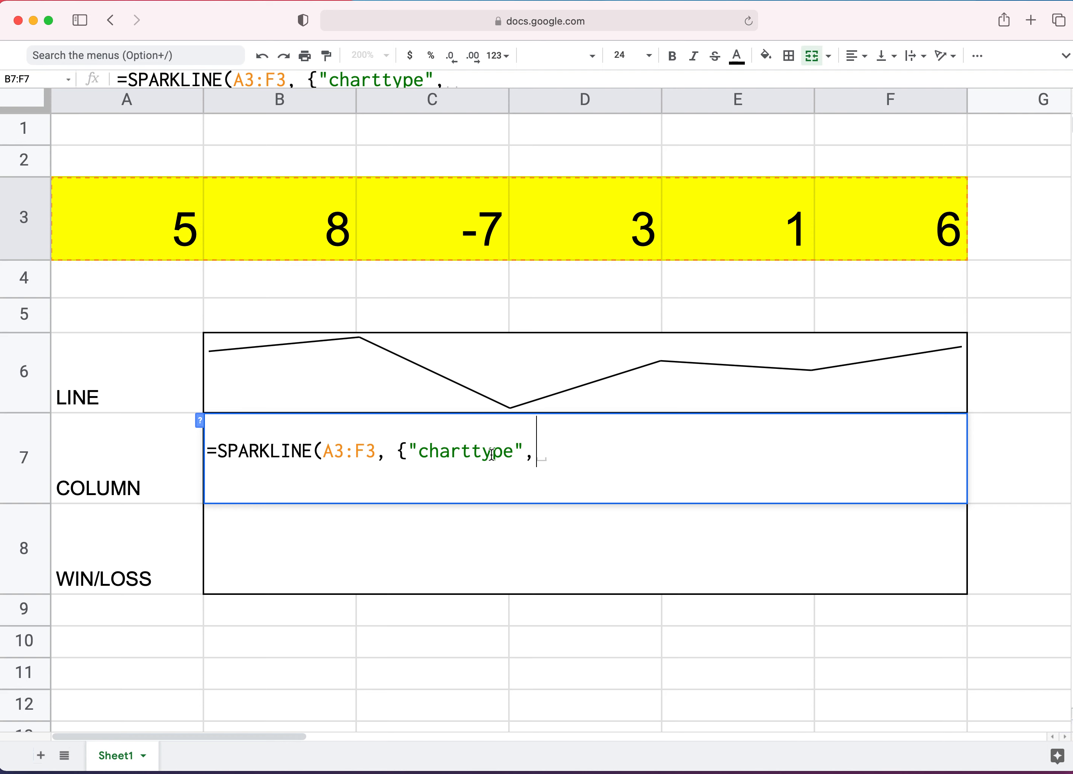
double_click(529, 453)
drag(522, 453, 418, 453)
click(531, 455)
text("column)
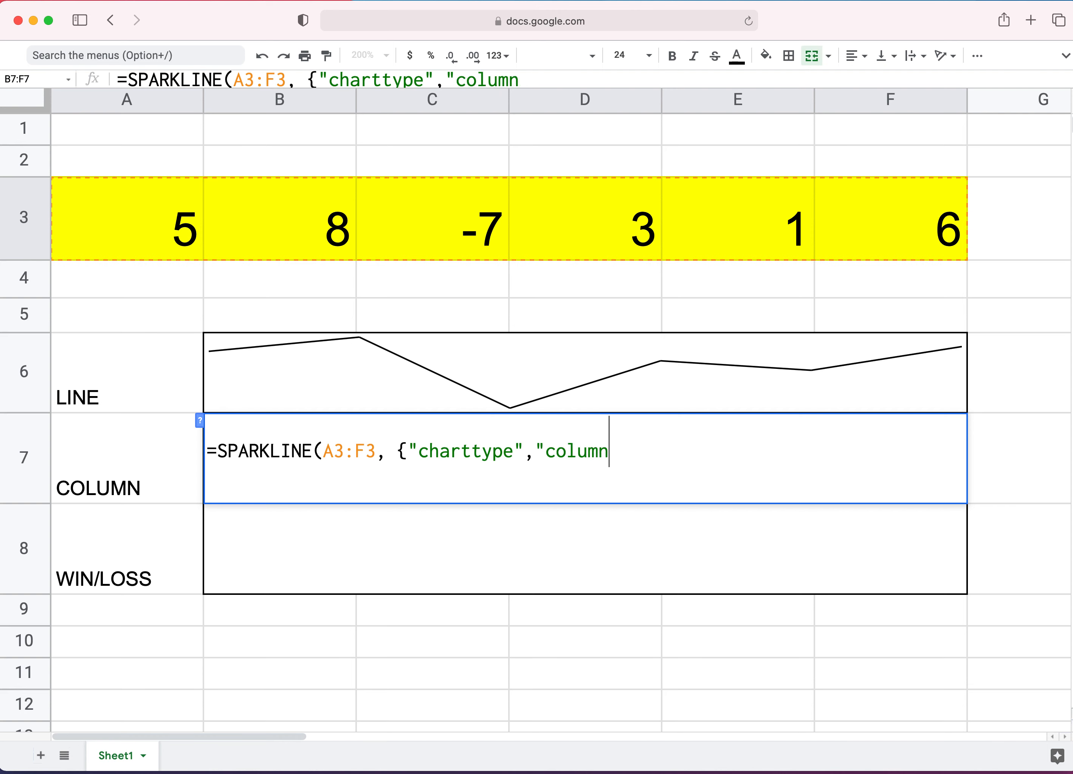
text("}))
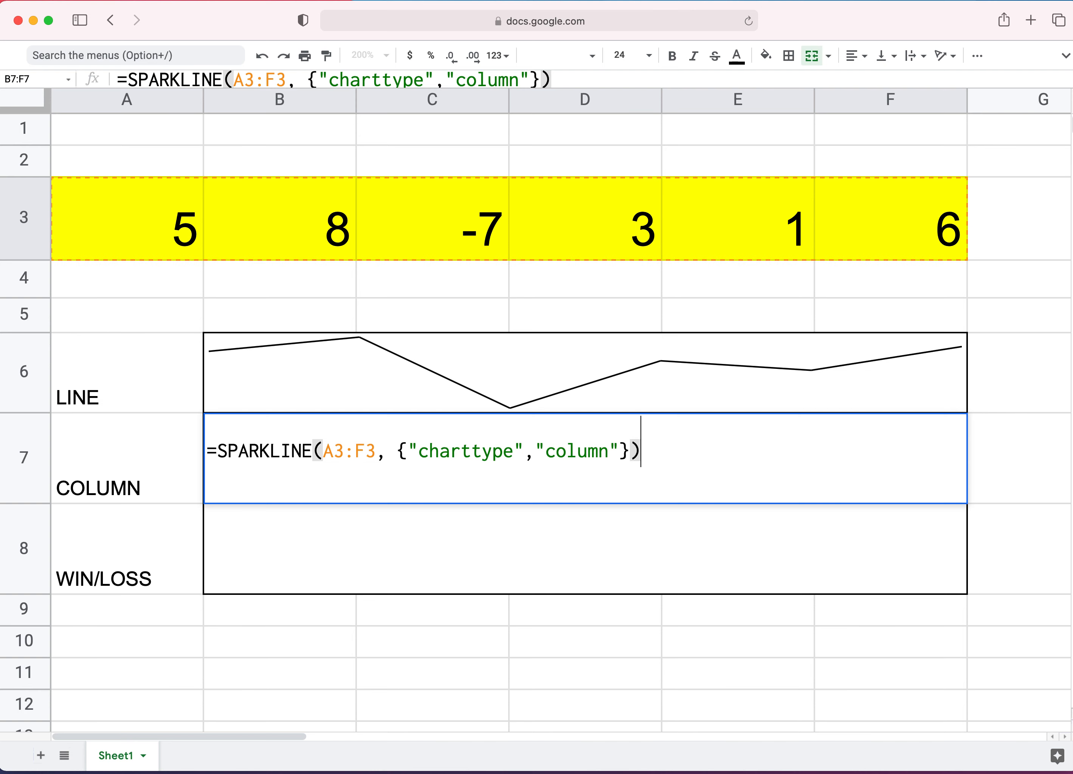
key(Return)
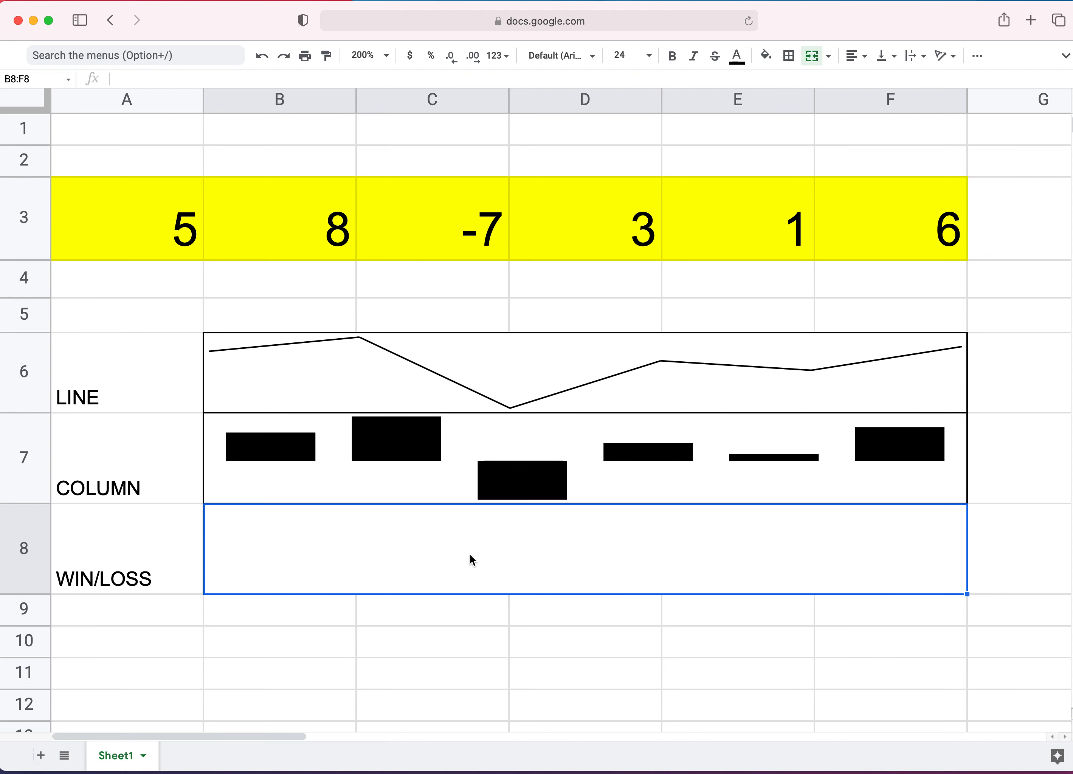
- Start a SPARKLINE formula in the merged WIN/LOSS cell B8:F8 with A3:F3 as its data range
text(=)
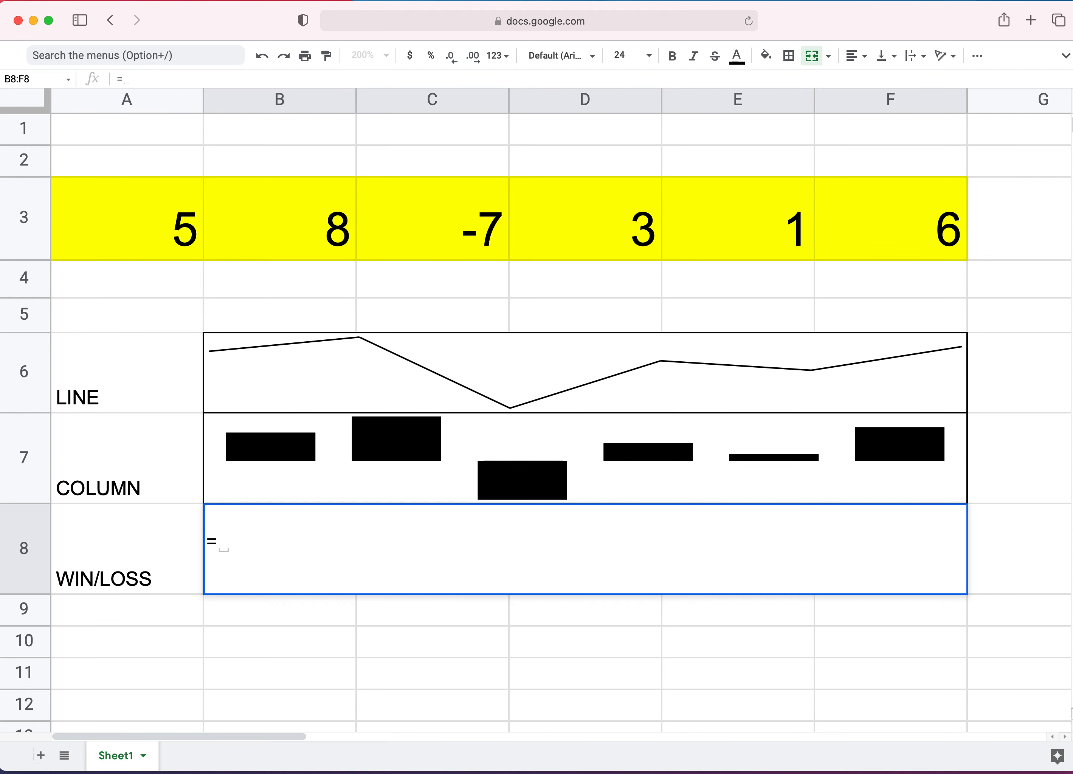
text((SPA)
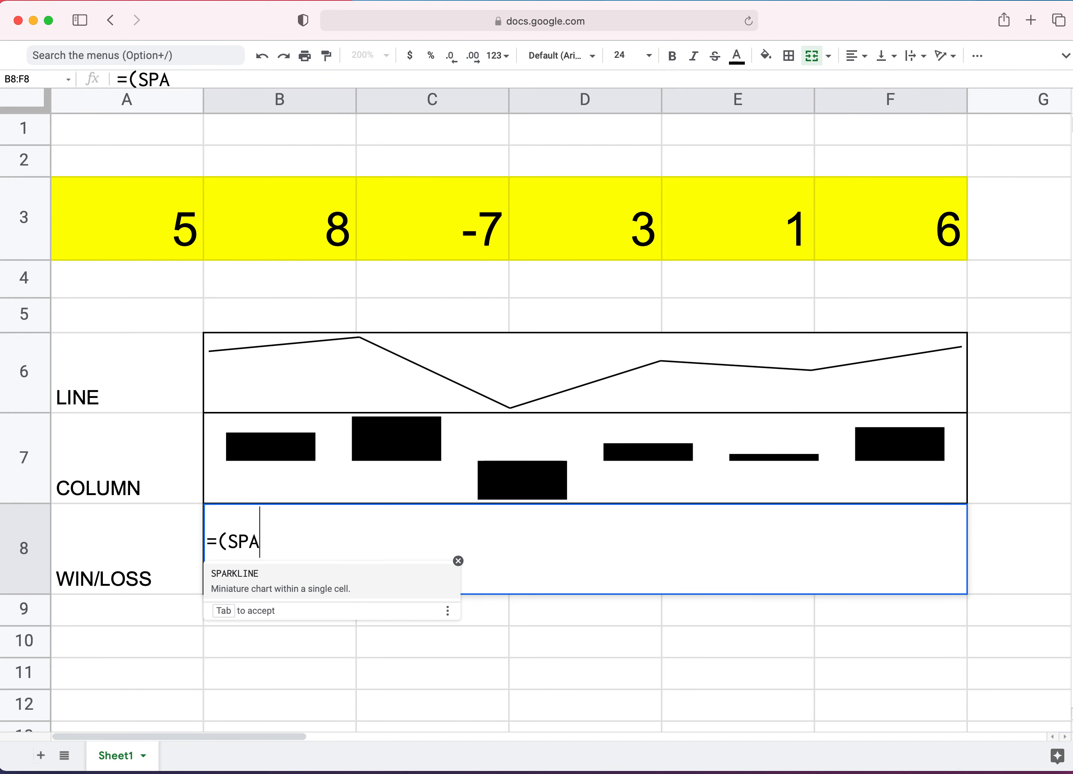
click(302, 584)
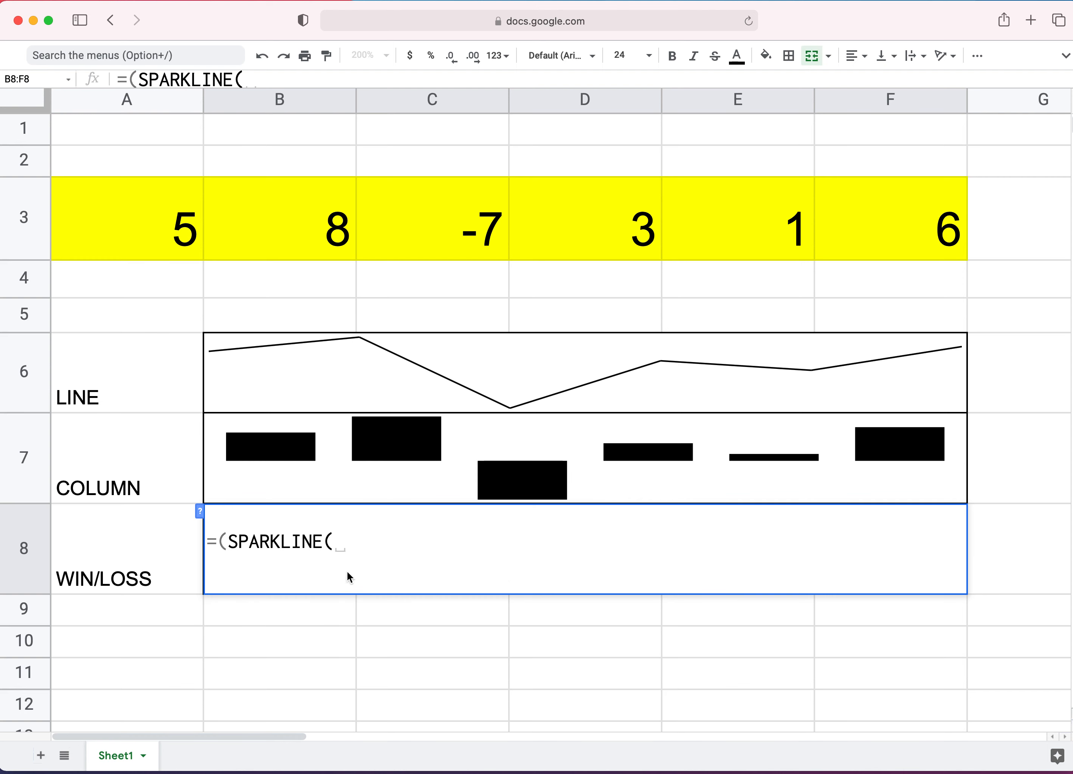
drag(133, 248, 872, 224)
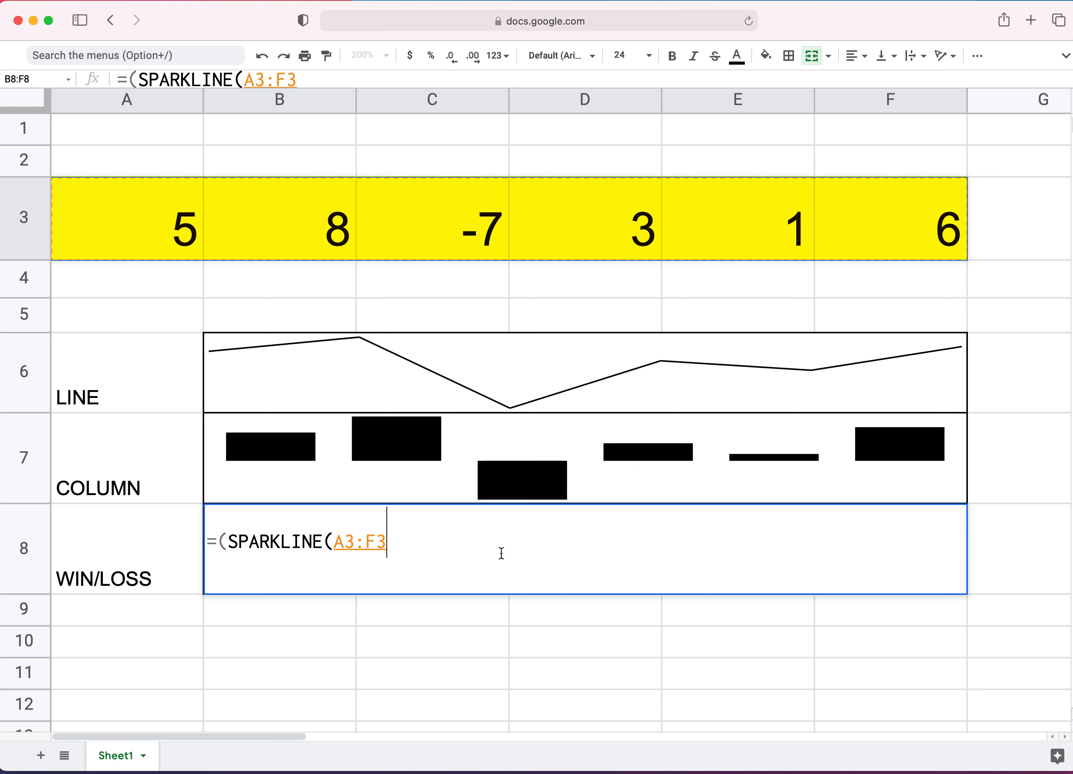
text(,)
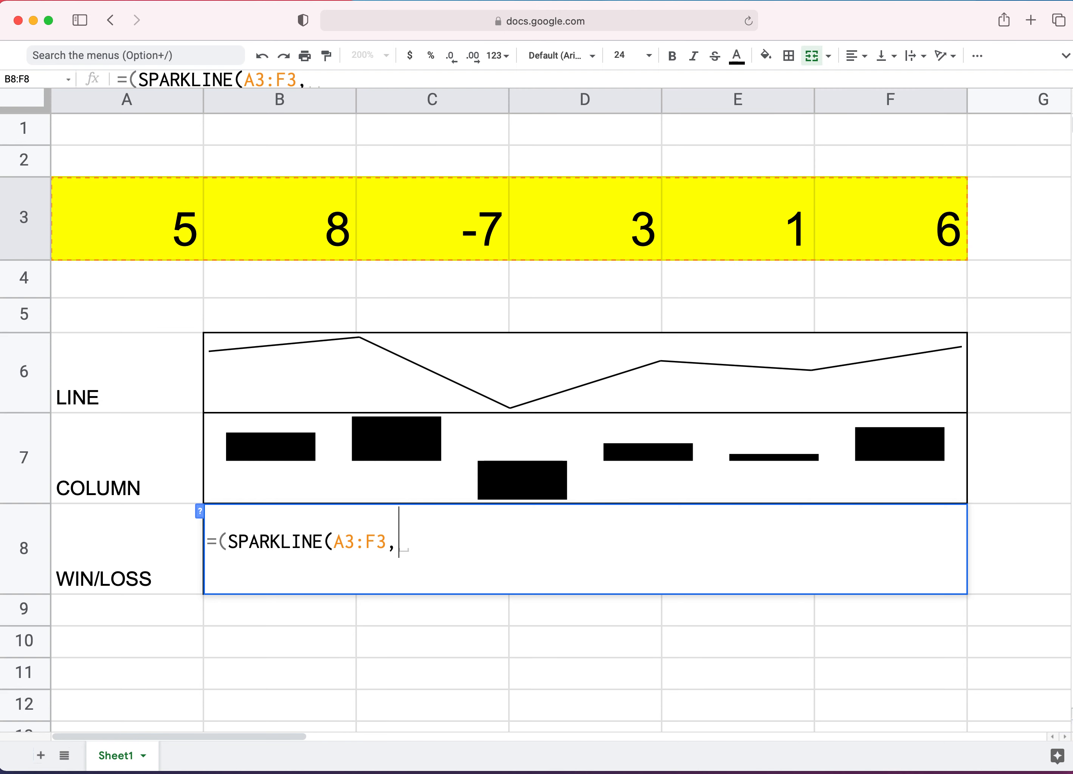
- Add the option {"charttype","winloss"} to the WIN/LOSS formula and close the function's parenthesis
text({"charttype)
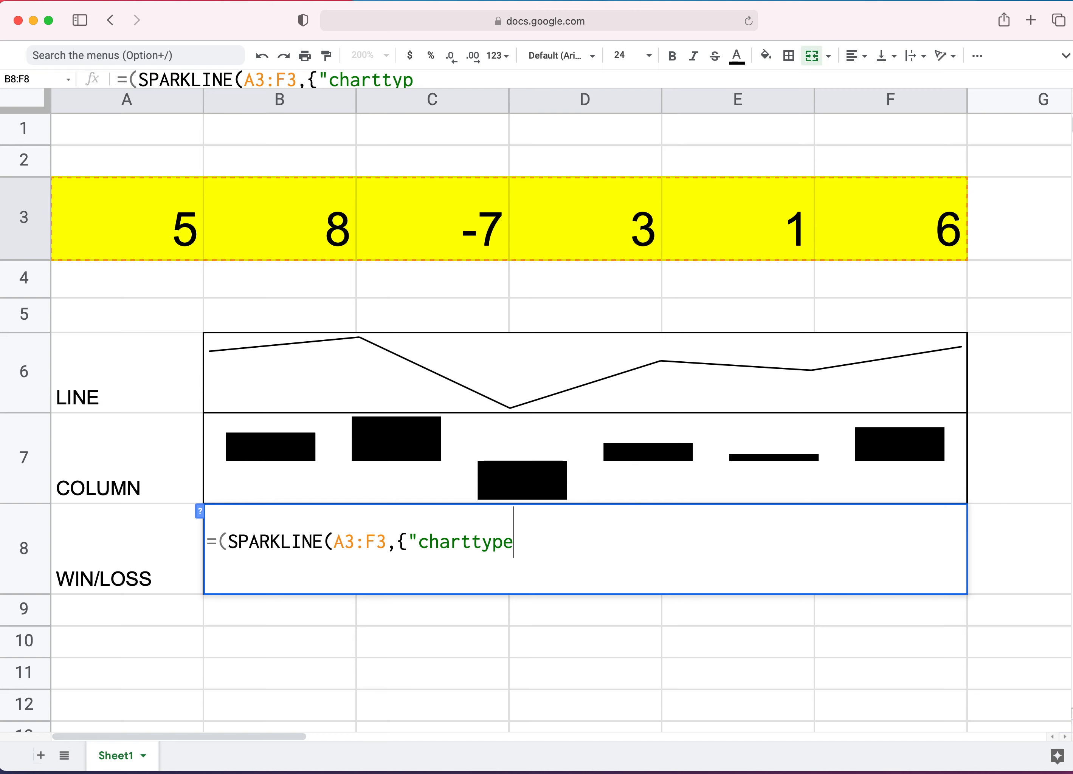
text(","winloss")
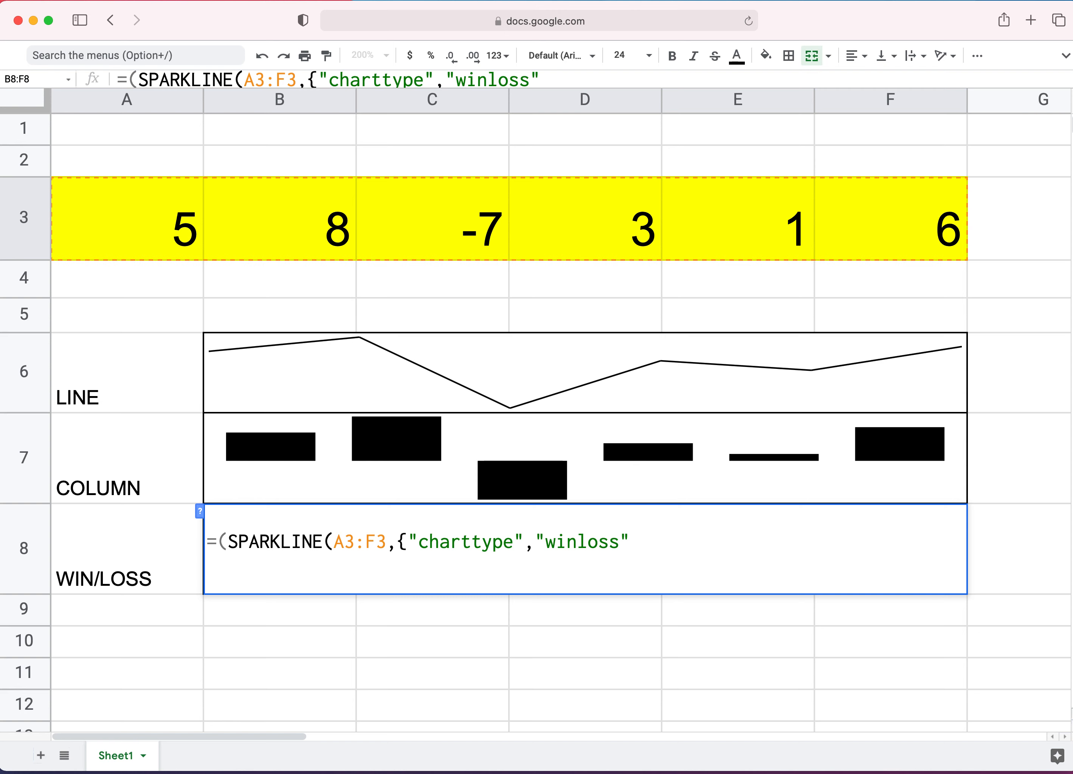
text(})
drag(405, 545, 400, 546)
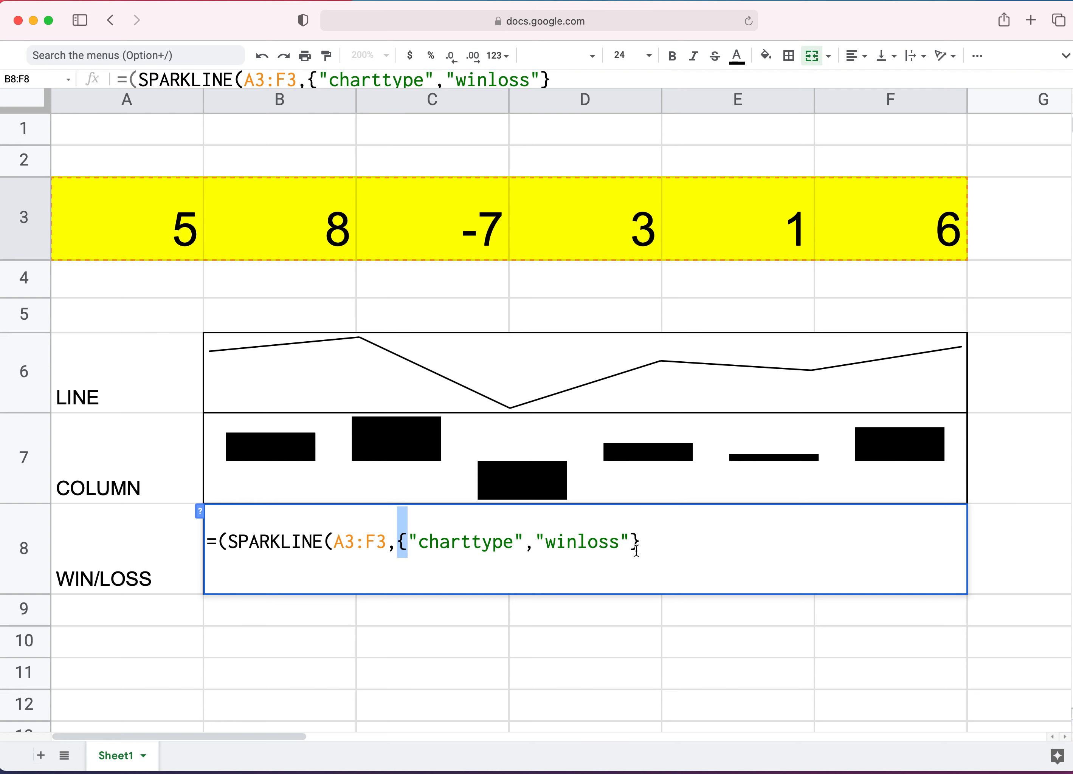
drag(638, 543, 633, 543)
click(652, 544)
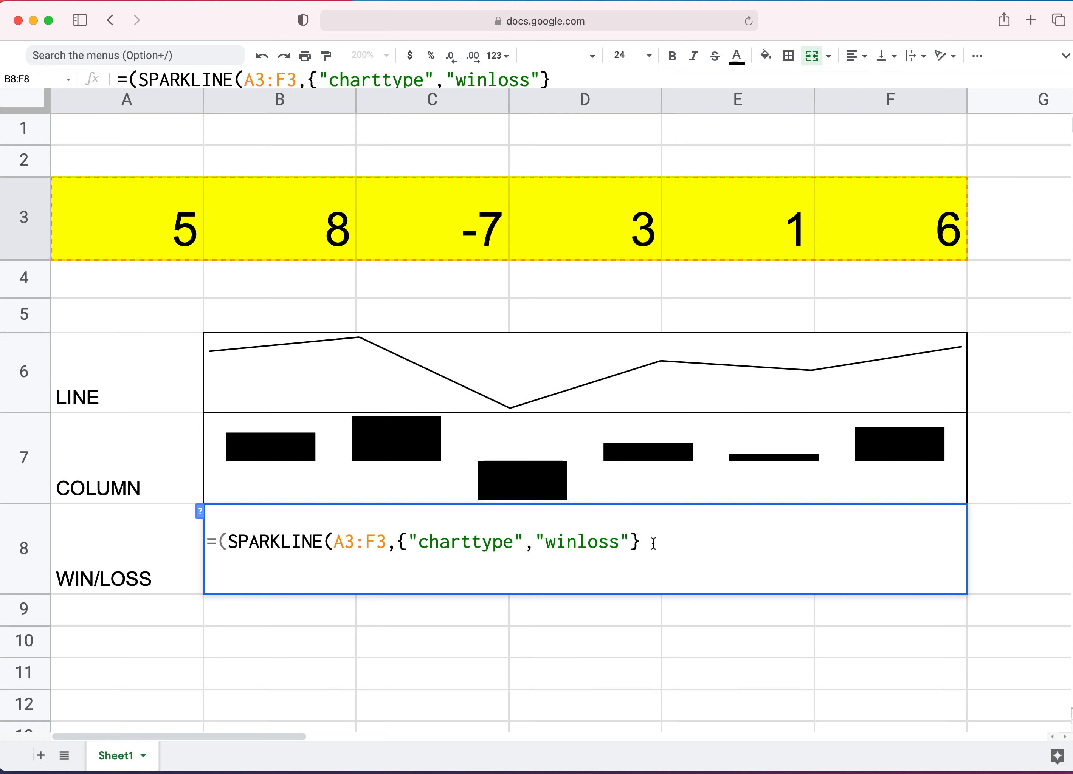
text())
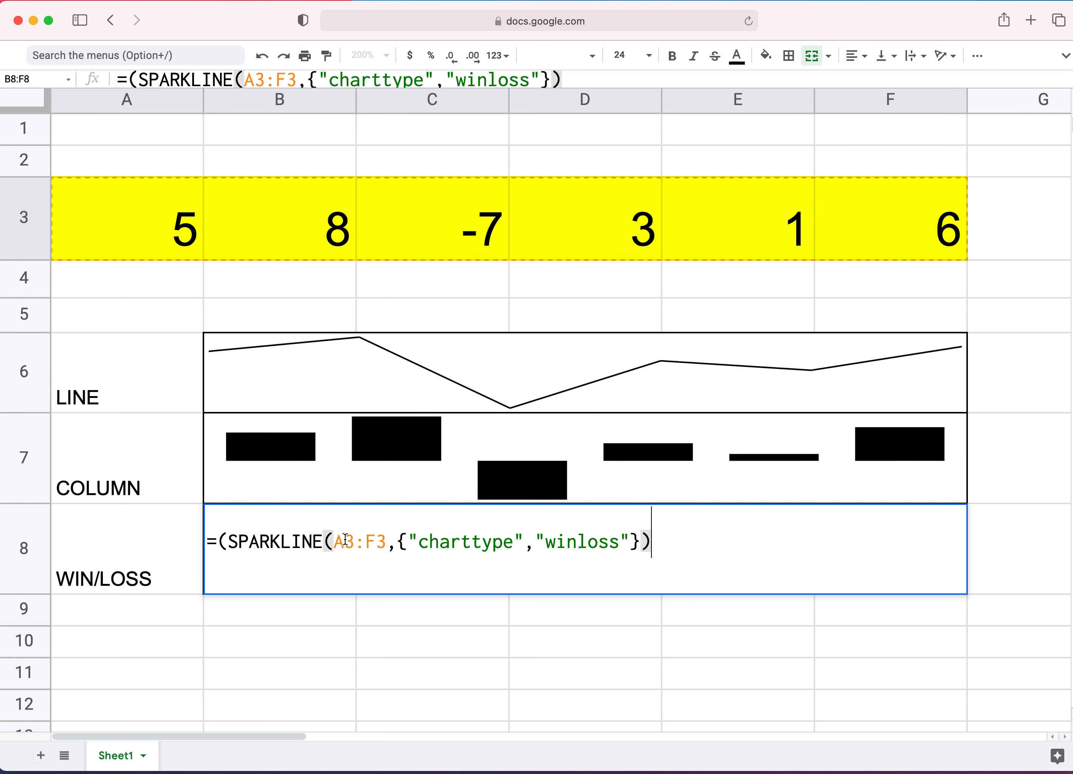
- Remove the extra opening parenthesis before SPARKLINE in the WIN/LOSS formula and enter the formula
drag(661, 541, 644, 542)
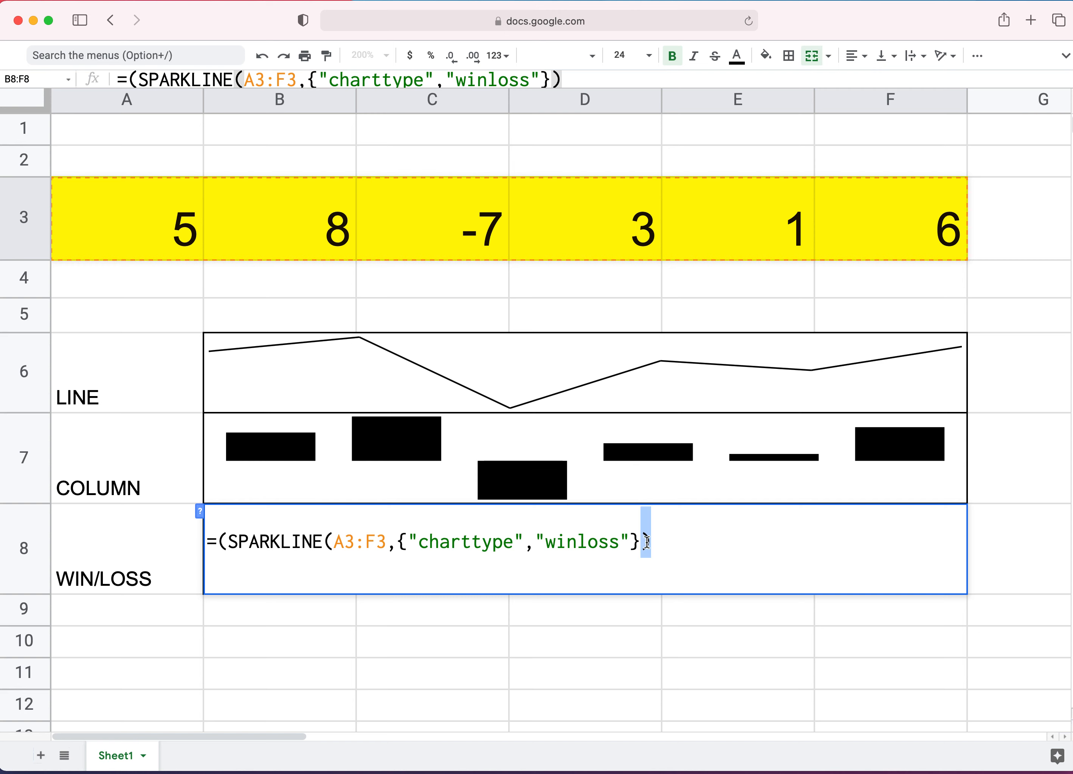
click(221, 544)
click(232, 544)
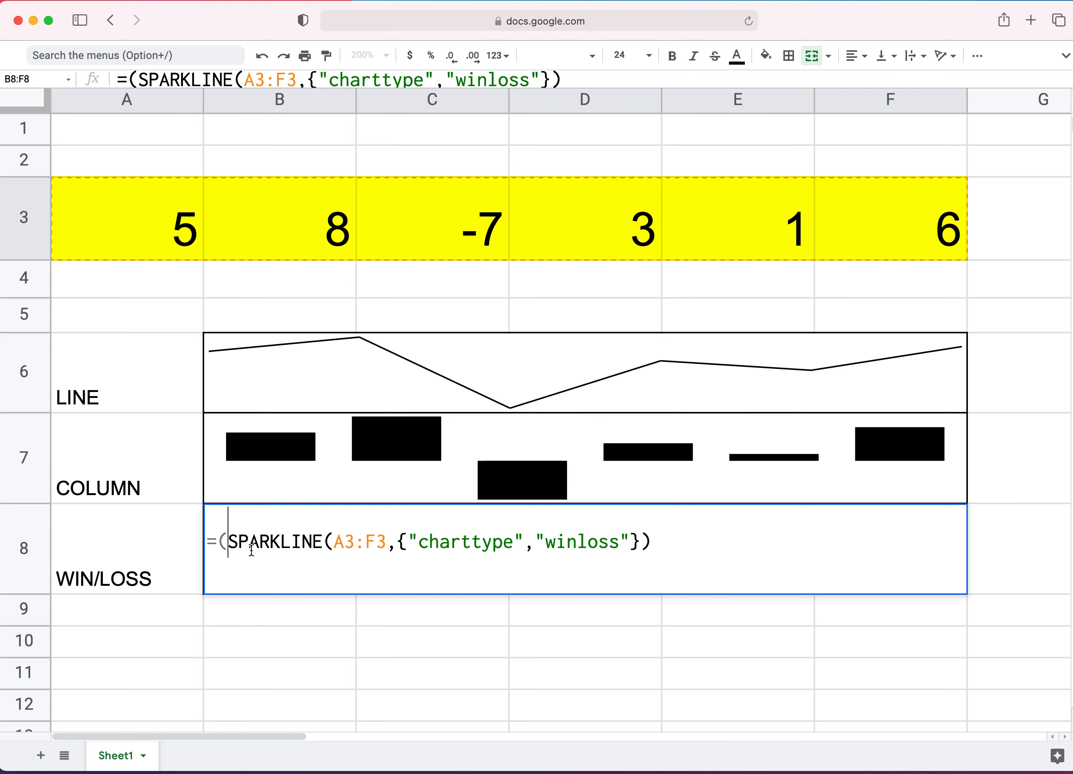
key(BackSpace)
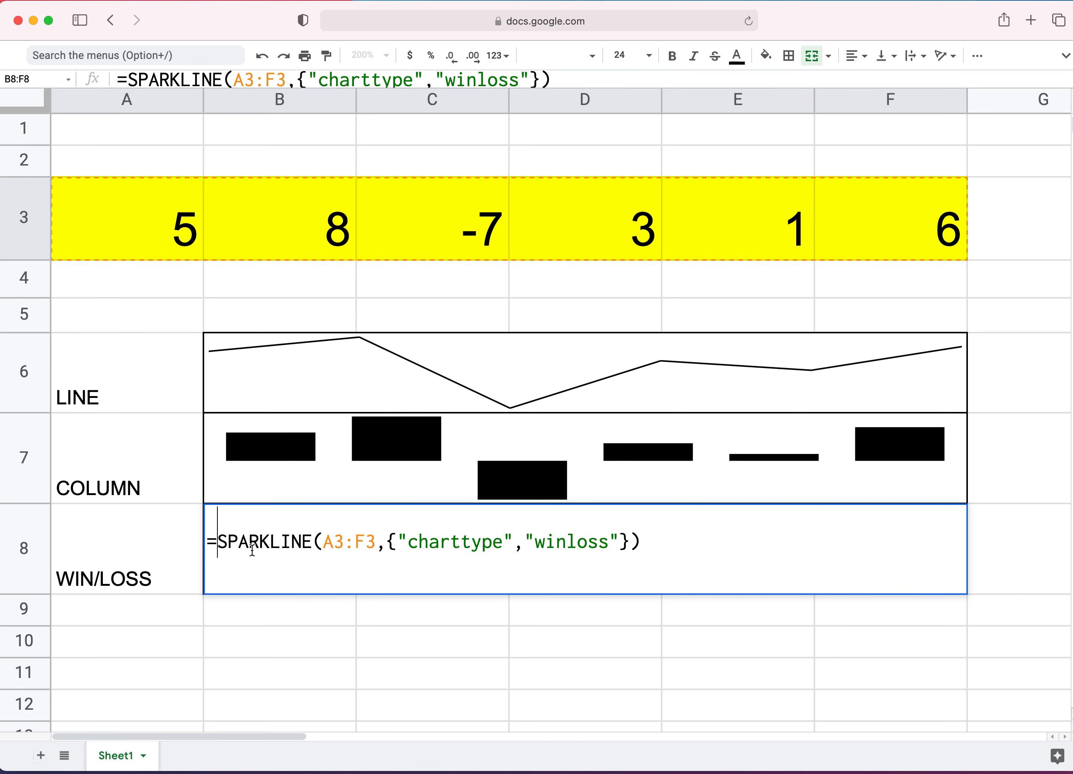
click(652, 539)
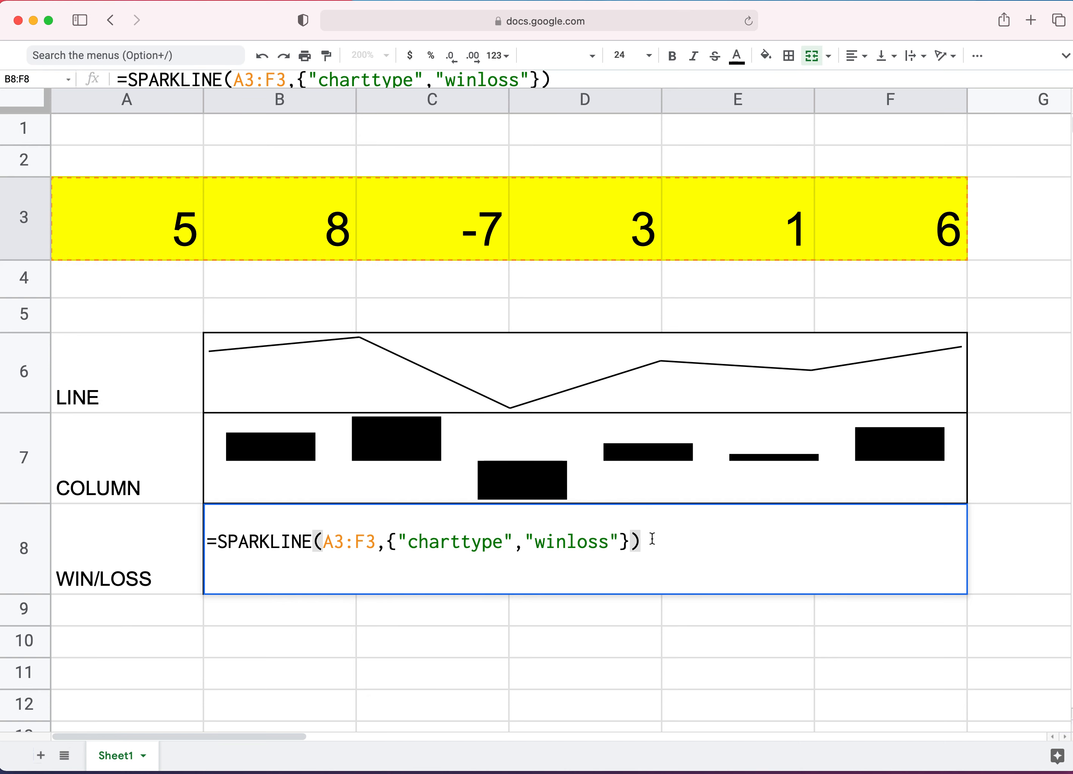
key(Return)
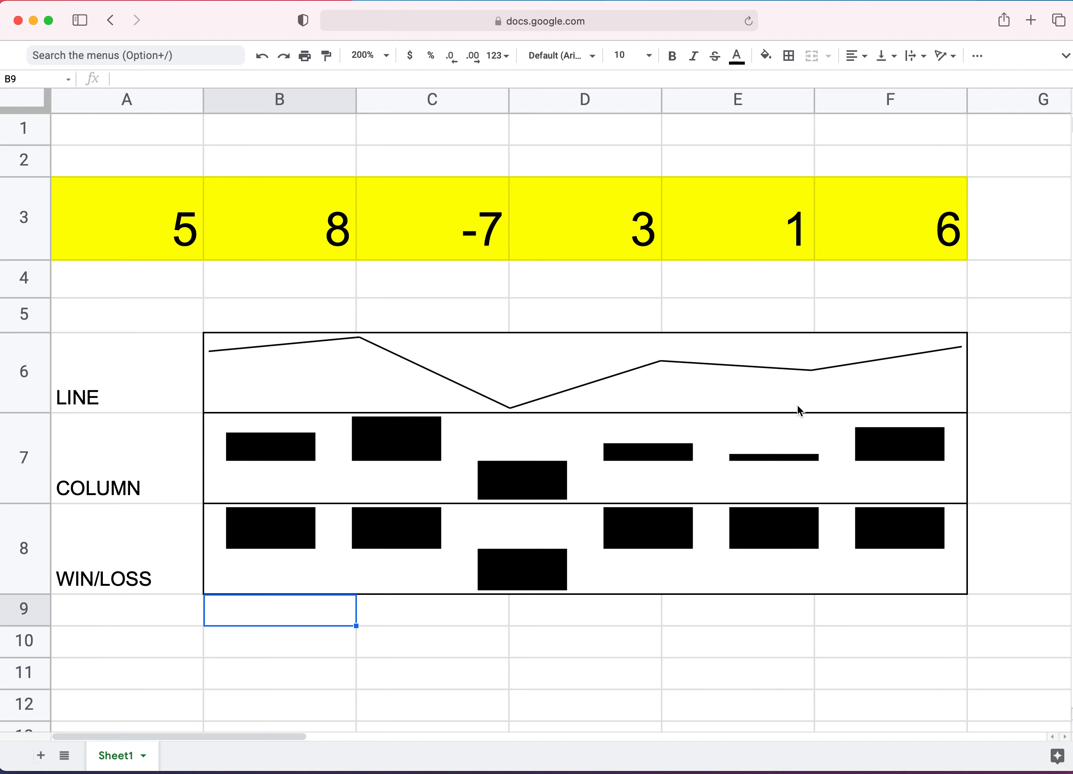
- Add the option {"charttype","line"} after A3:F3 in the SPARKLINE formula of the LINE cell B6:F6
double_click(524, 401)
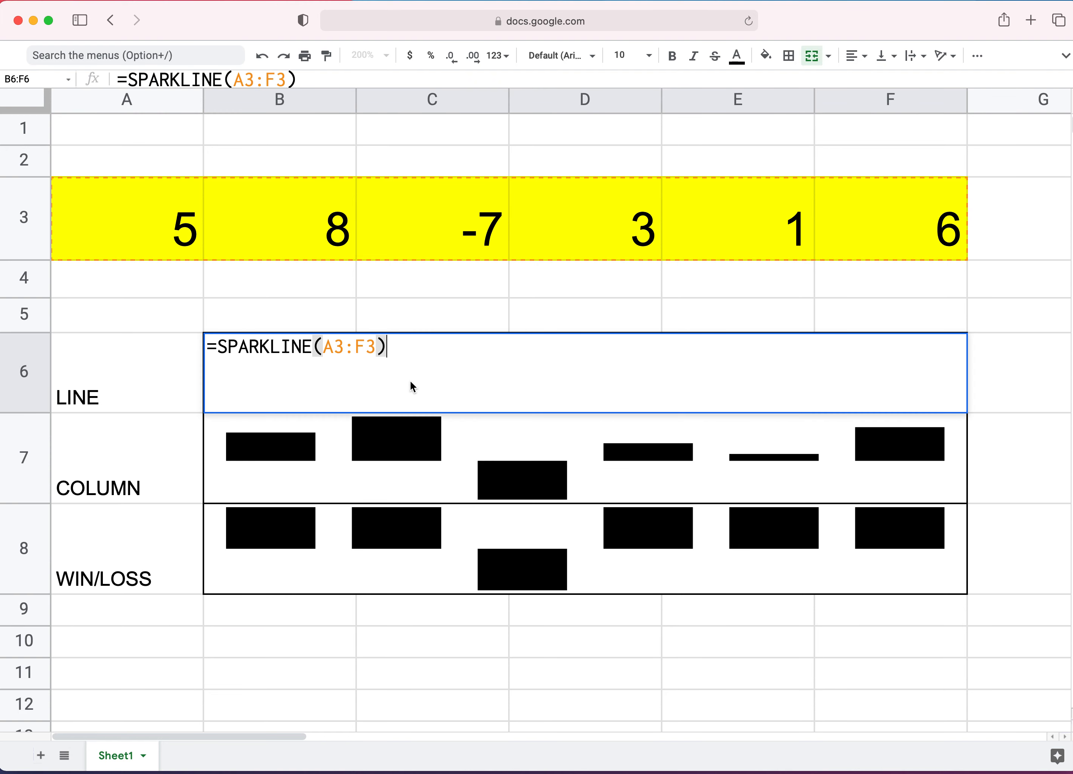
click(375, 351)
text(, )
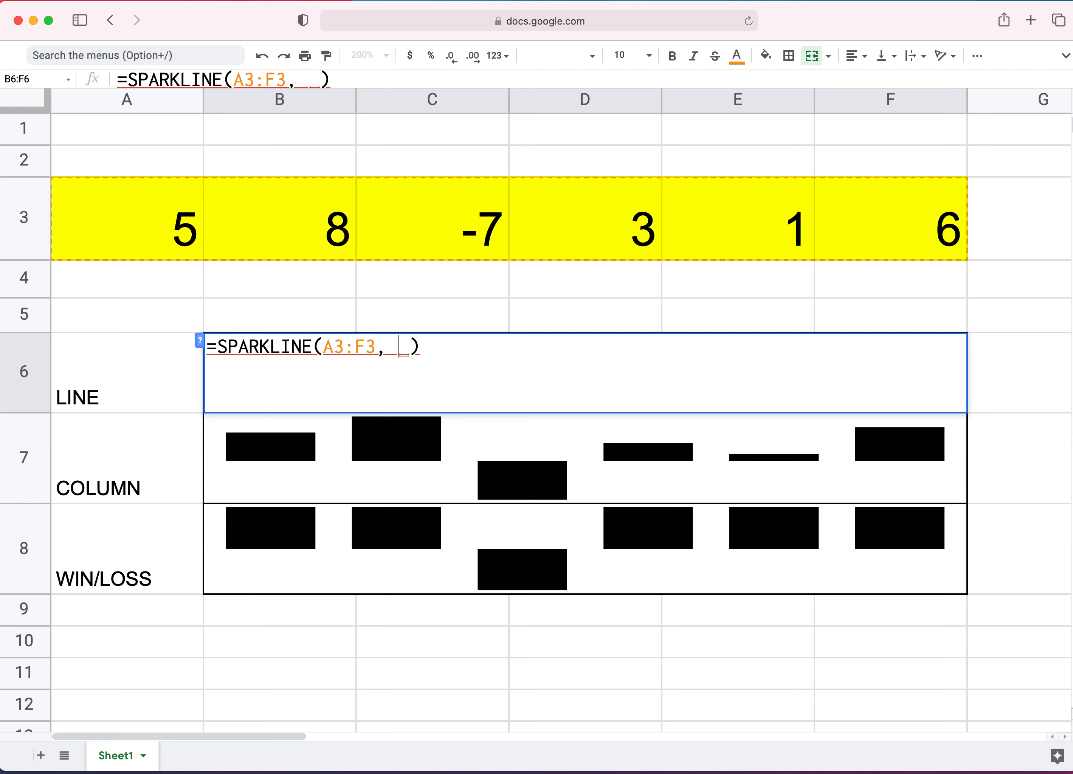
text( {)
text("chartt)
text(ype)
text(",")
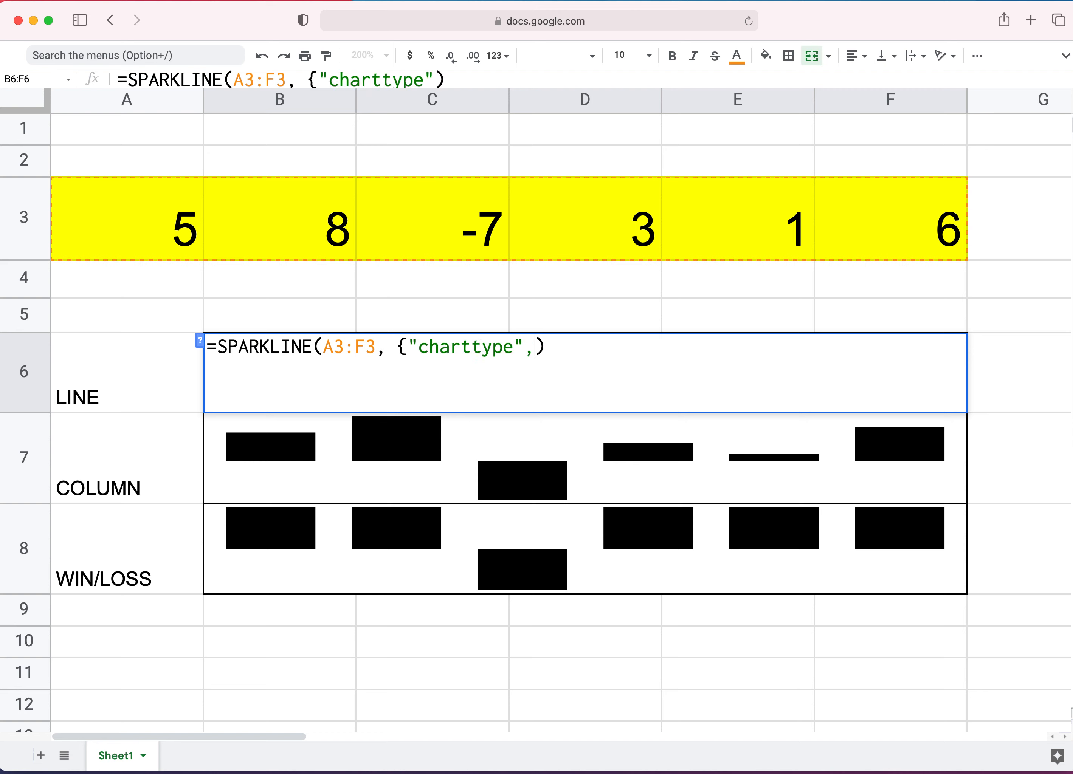
text(line")
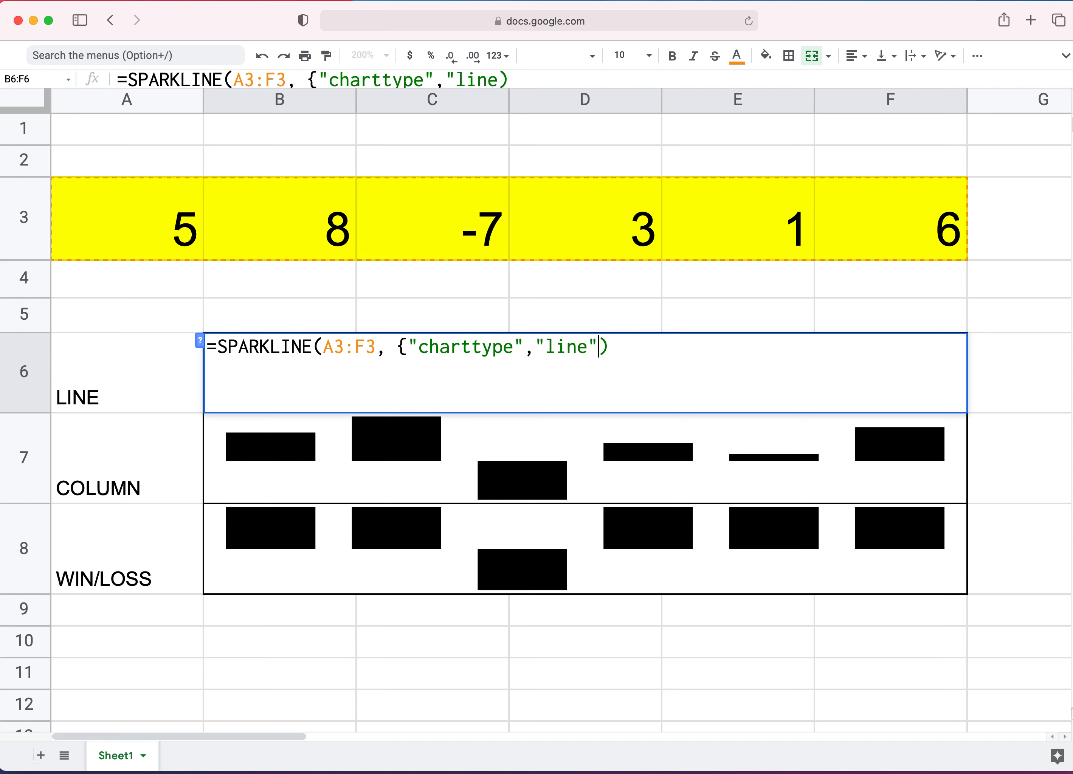
text(})
key(Return)
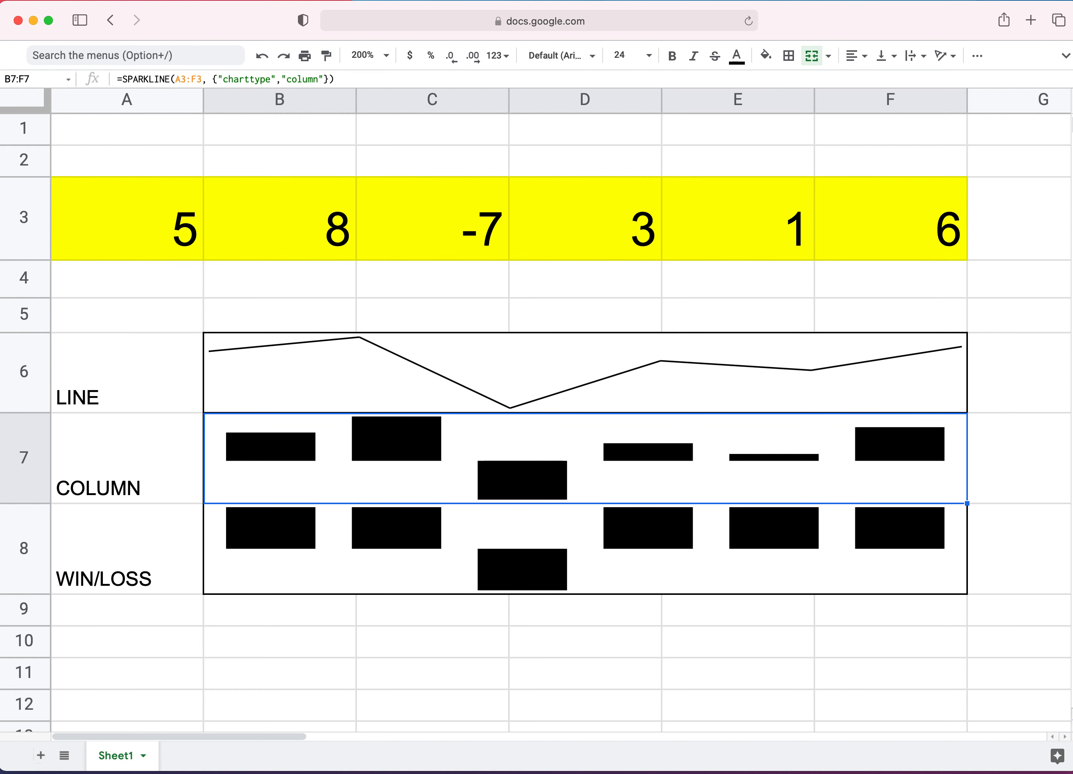
- Review the LINE cell's SPARKLINE formula without editing it, and check the three sparkline cells in rows 6 to 8
double_click(507, 355)
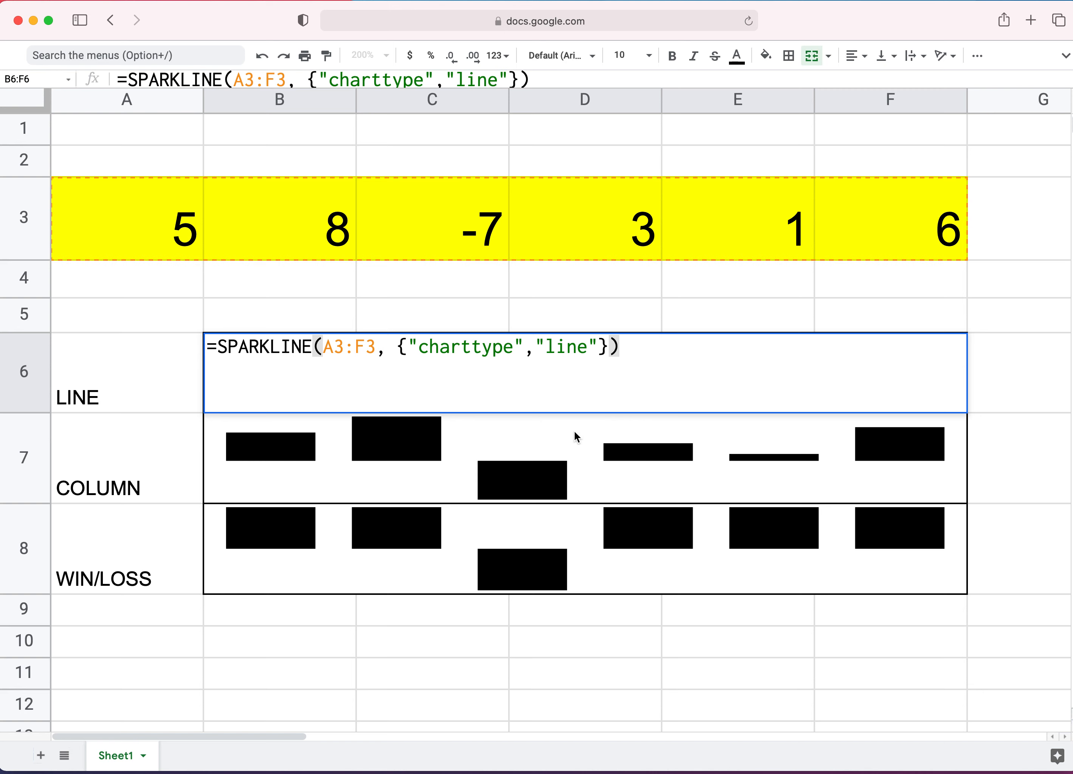
click(634, 349)
key(Return)
click(577, 384)
click(555, 439)
click(548, 512)
click(591, 655)
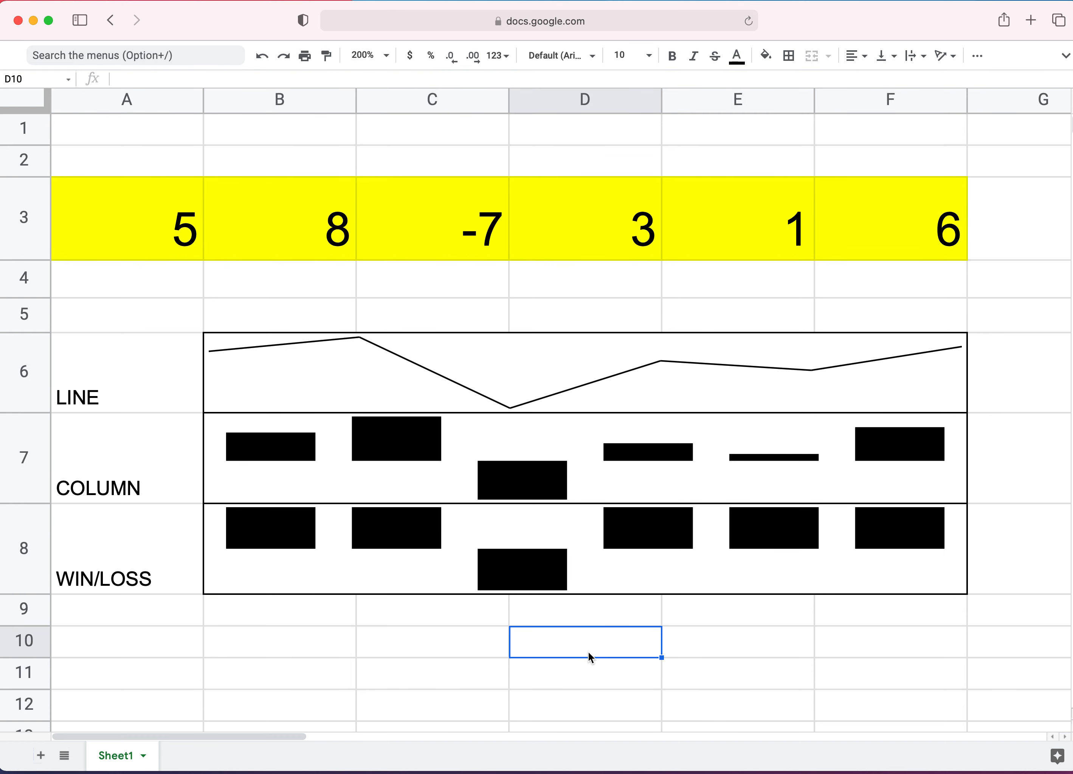